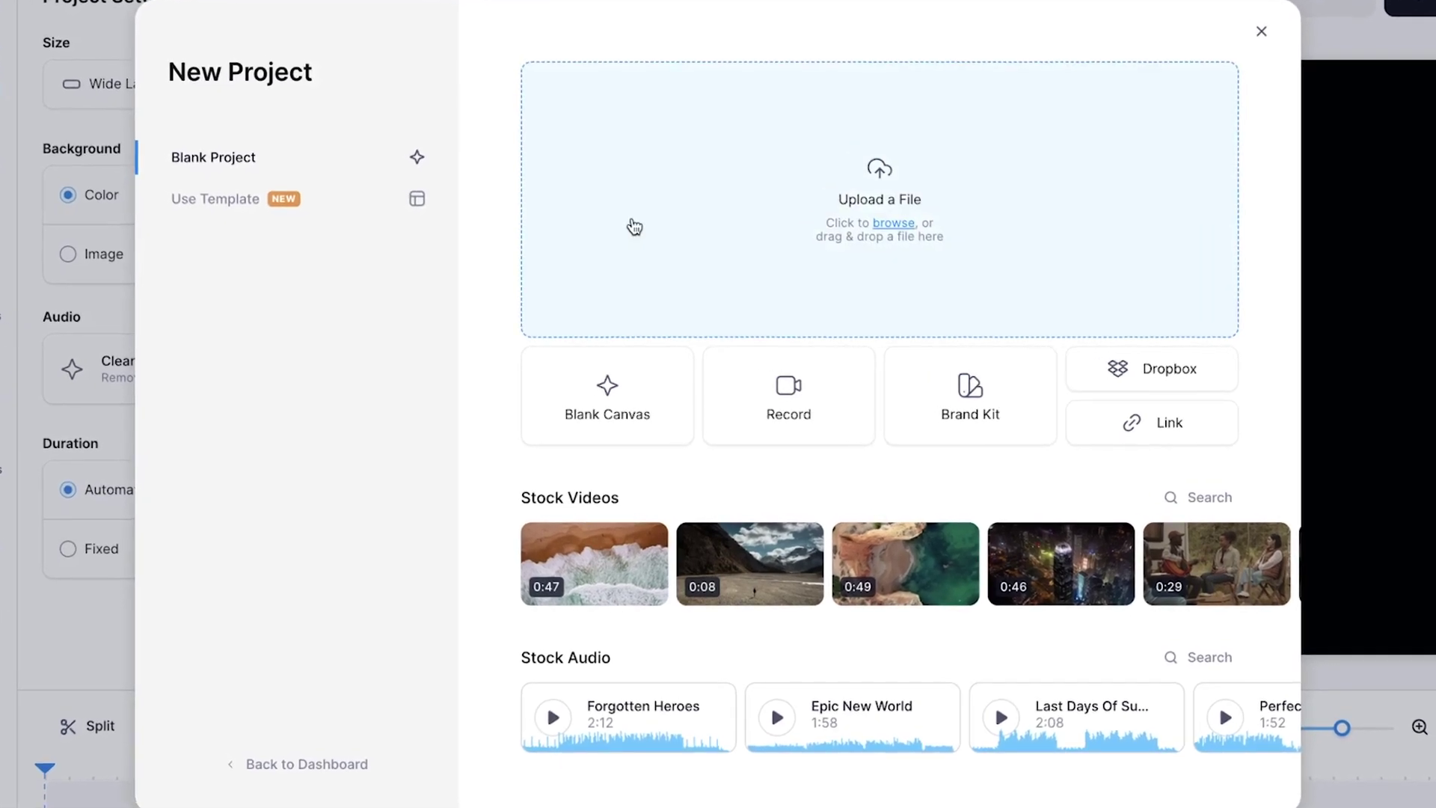
Upload IMG_6664.MOV from the computer as the project's video
click(636, 232)
scroll(720, 342, down, 5)
scroll(720, 343, down, 5)
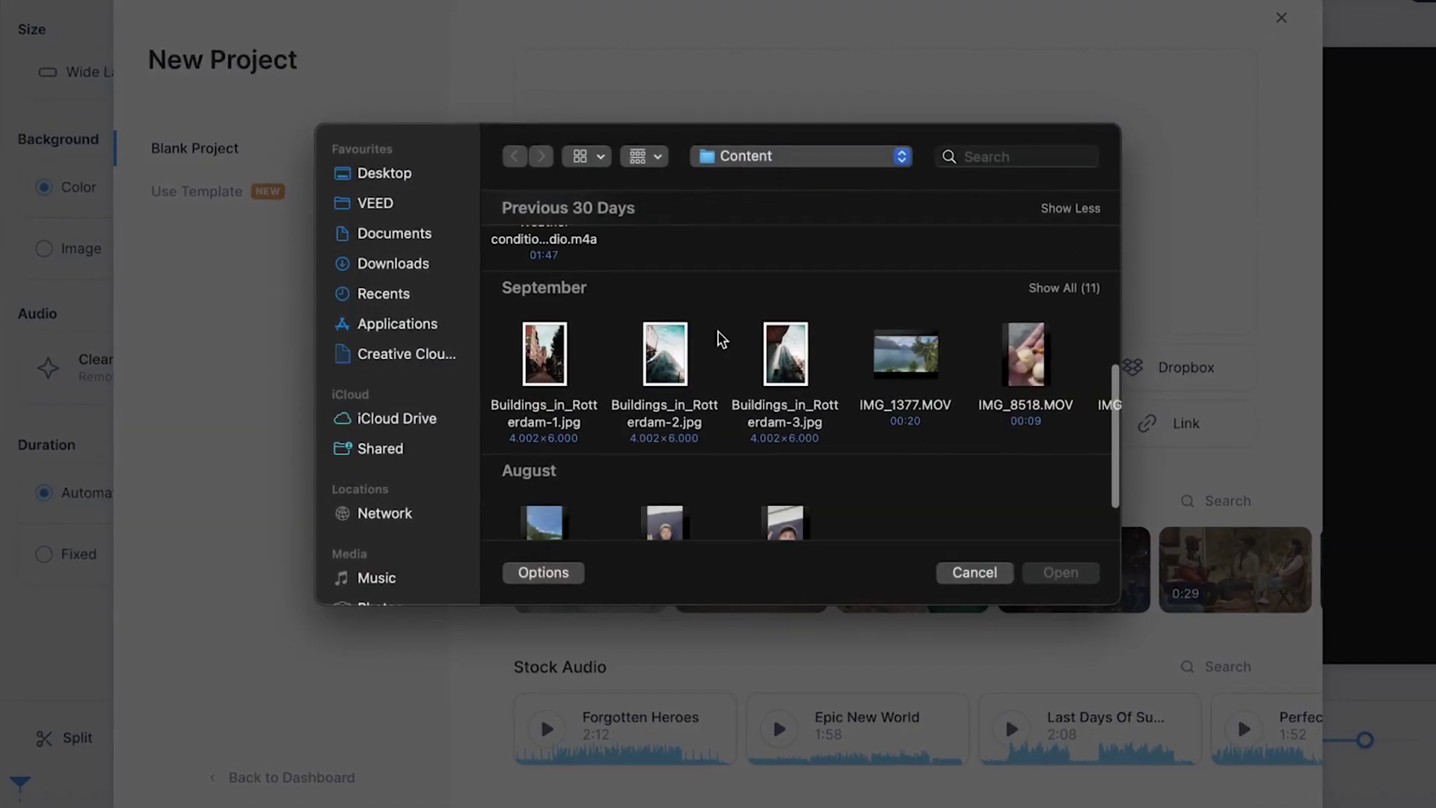
scroll(748, 337, up, 5)
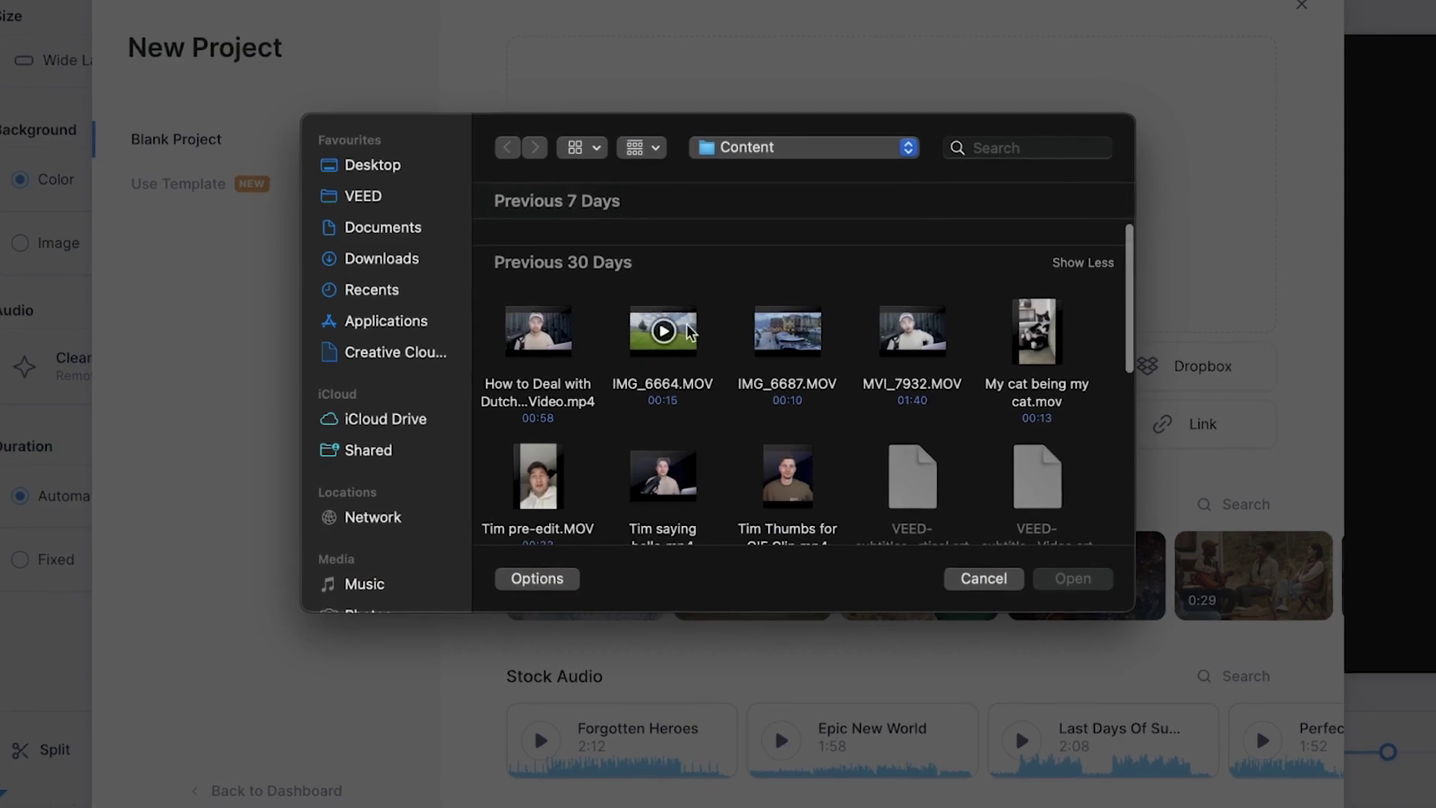
click(663, 331)
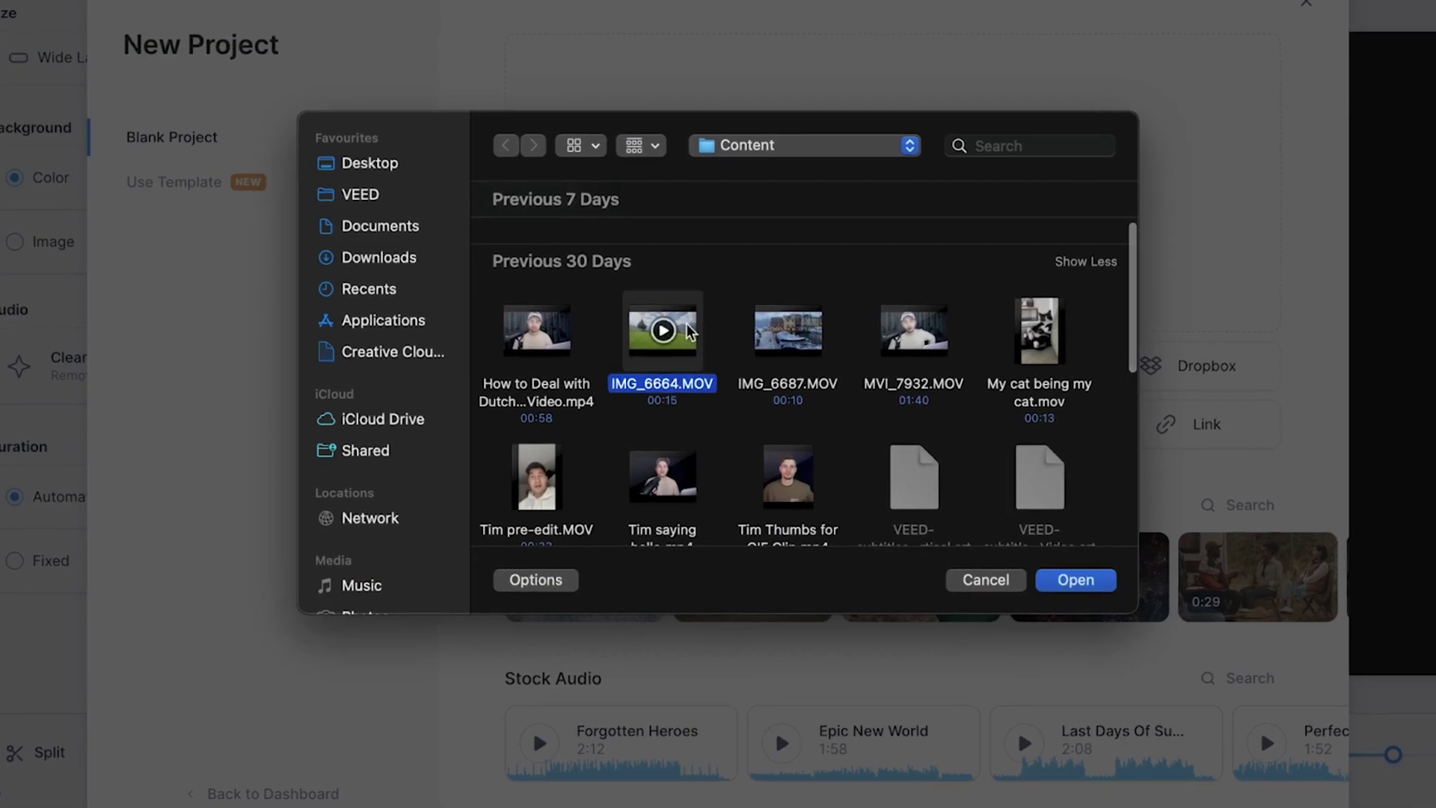
click(1071, 587)
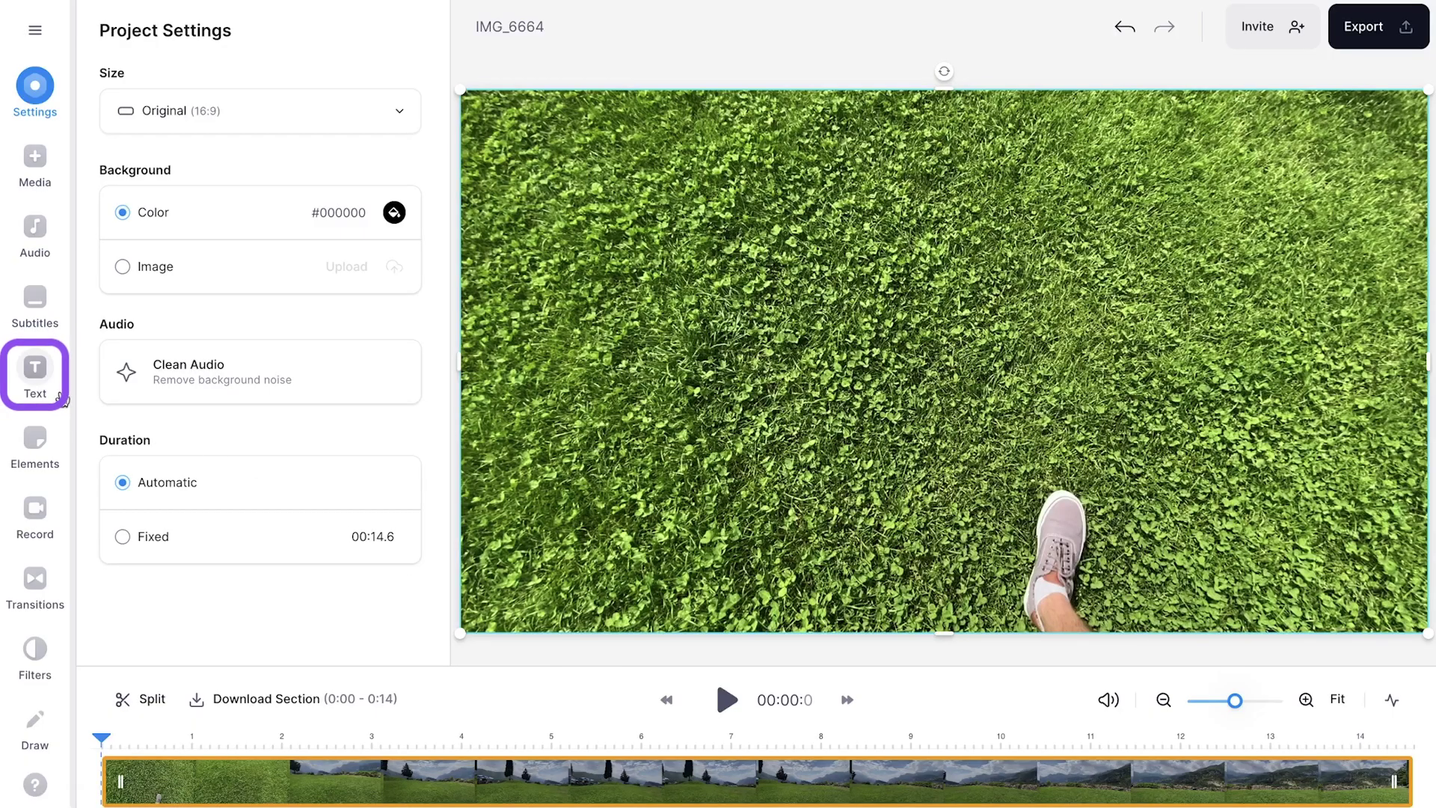
Add the Coffee hour text template over the clip and type 'Lake' as its text
click(39, 377)
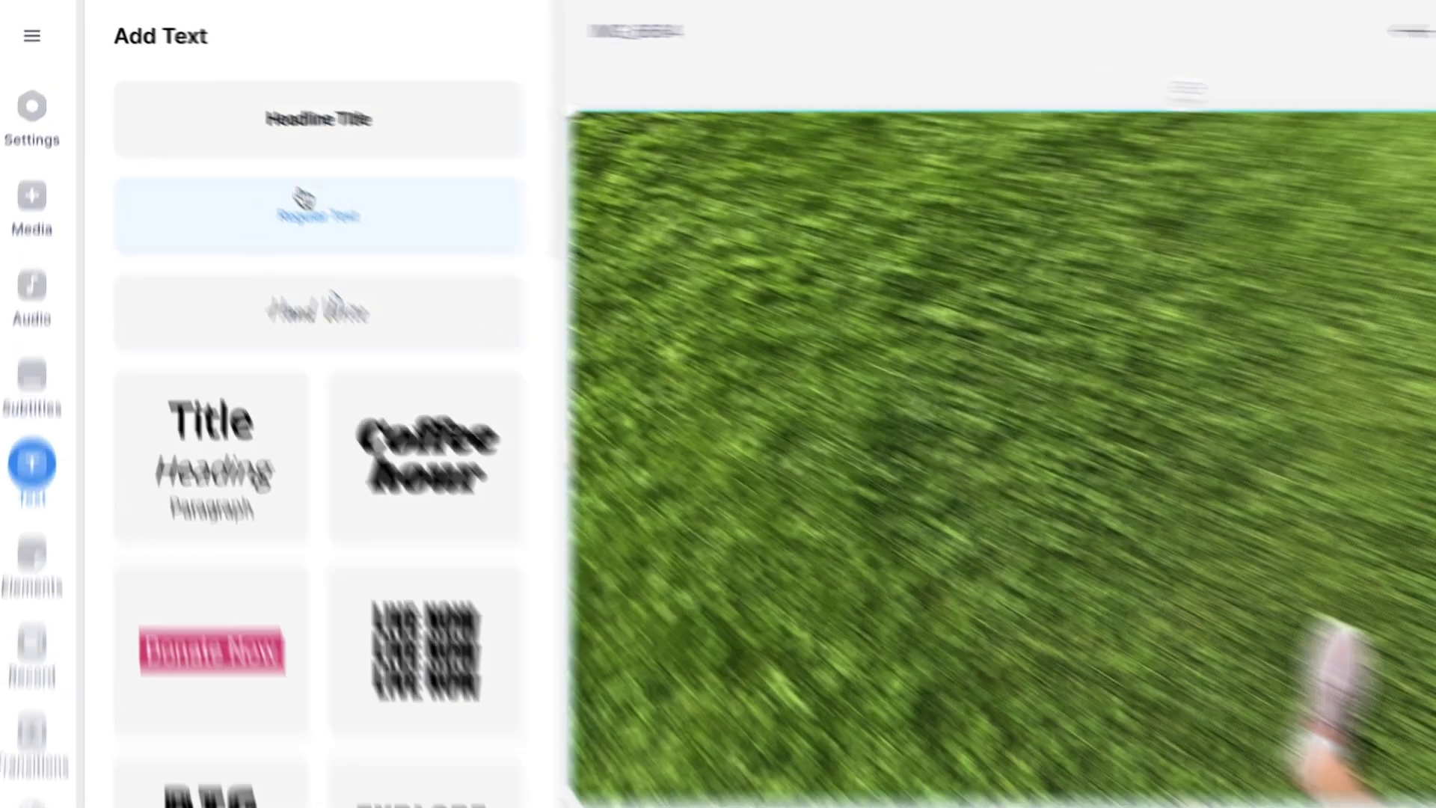
scroll(328, 119, down, 5)
scroll(463, 173, down, 5)
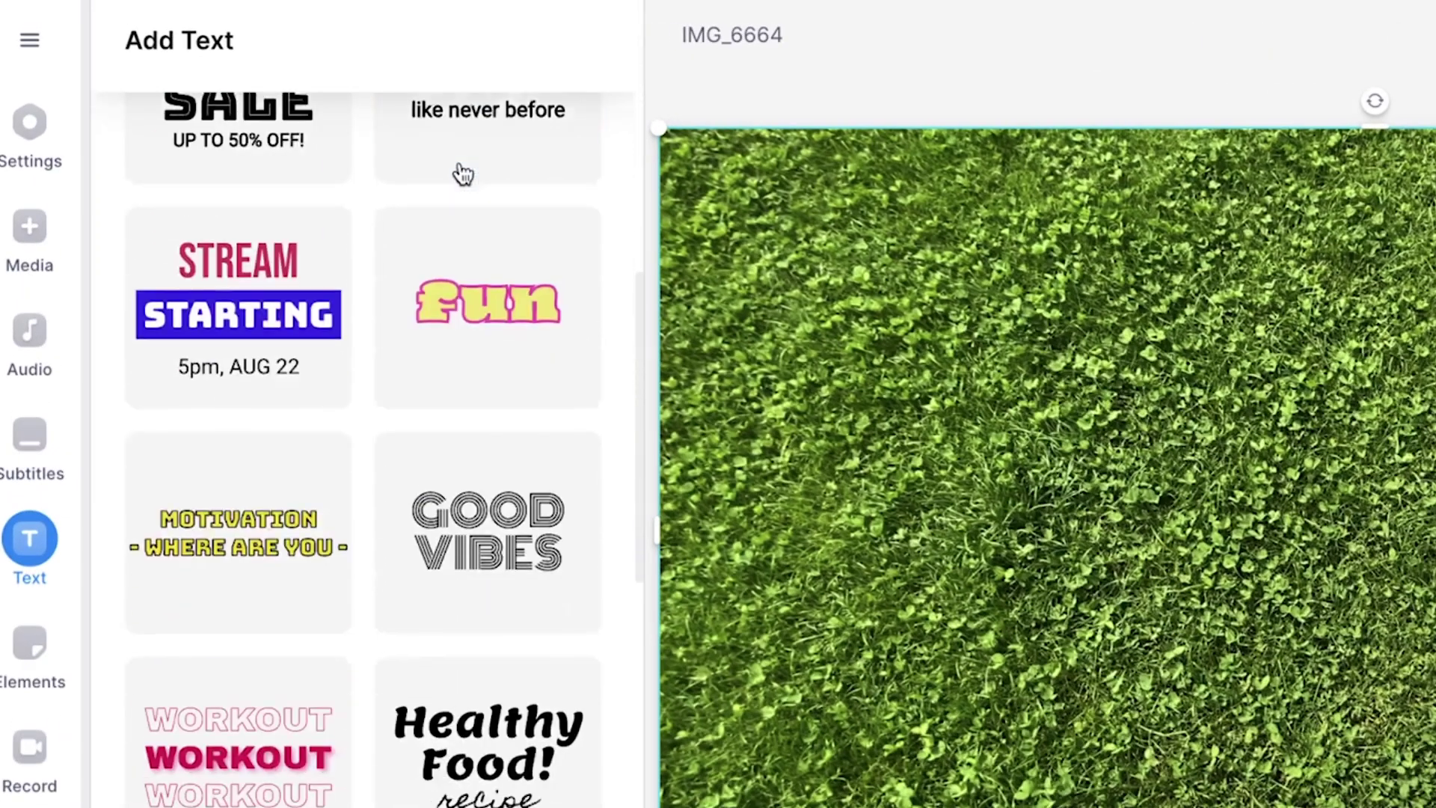
scroll(463, 174, up, 10)
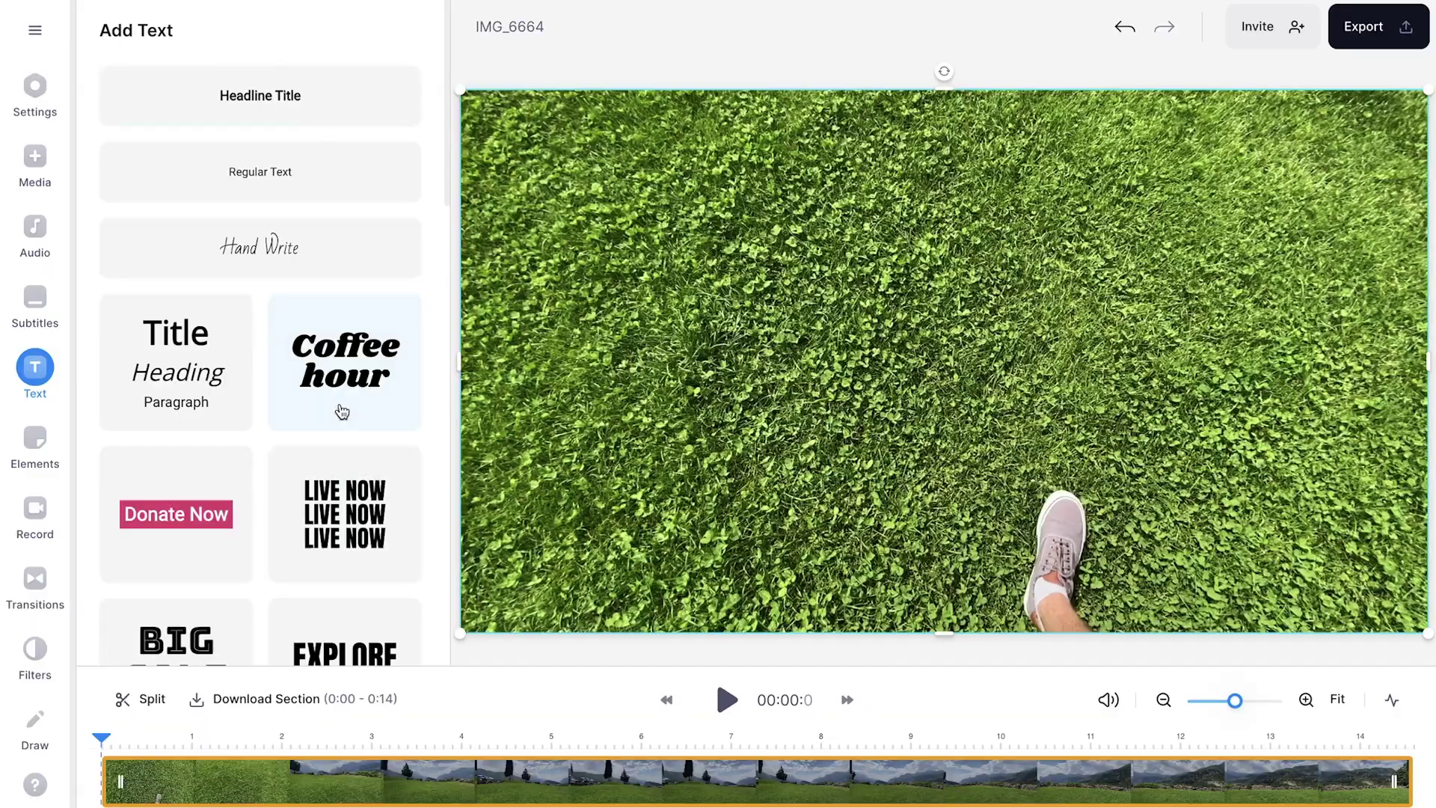
click(483, 599)
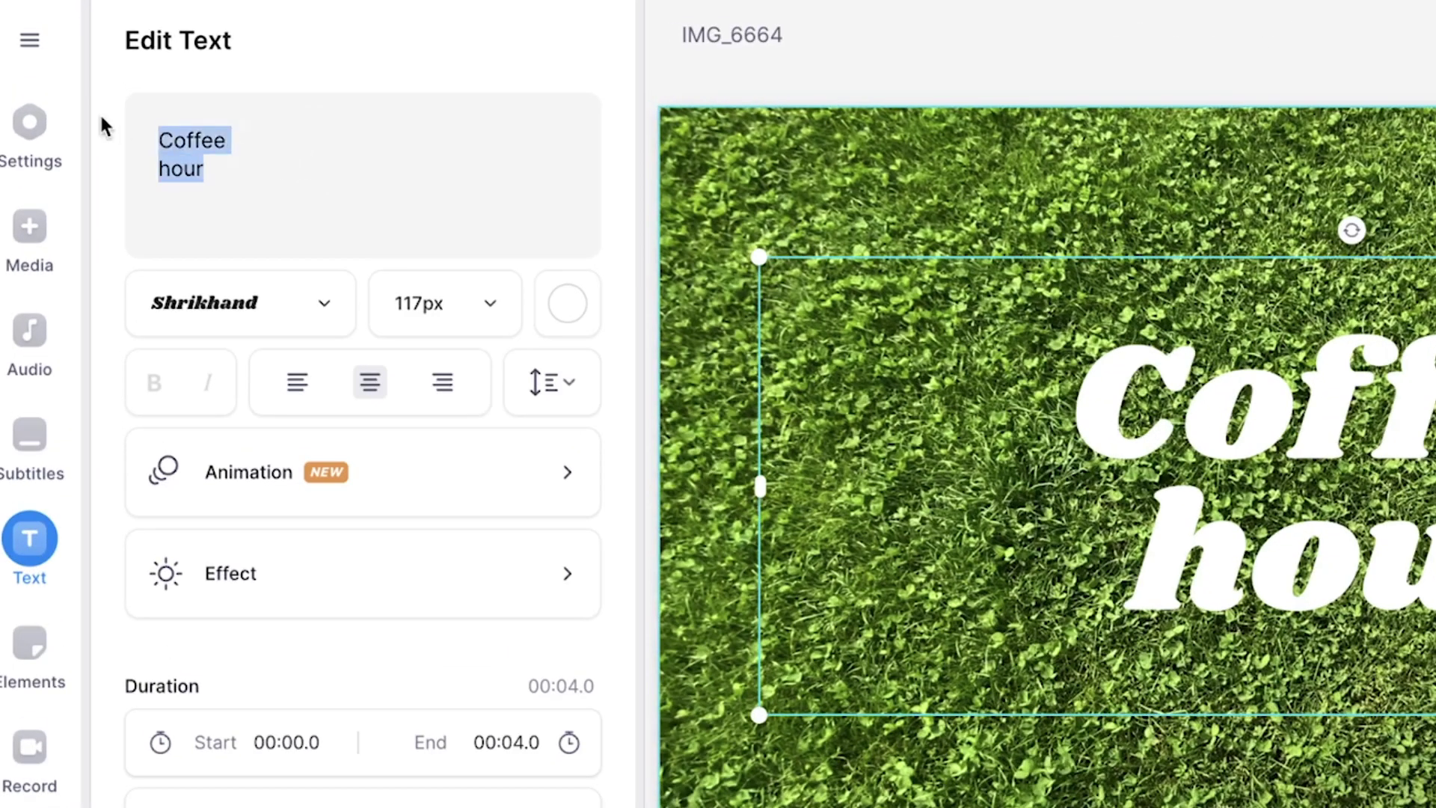
text(Lake Garda)
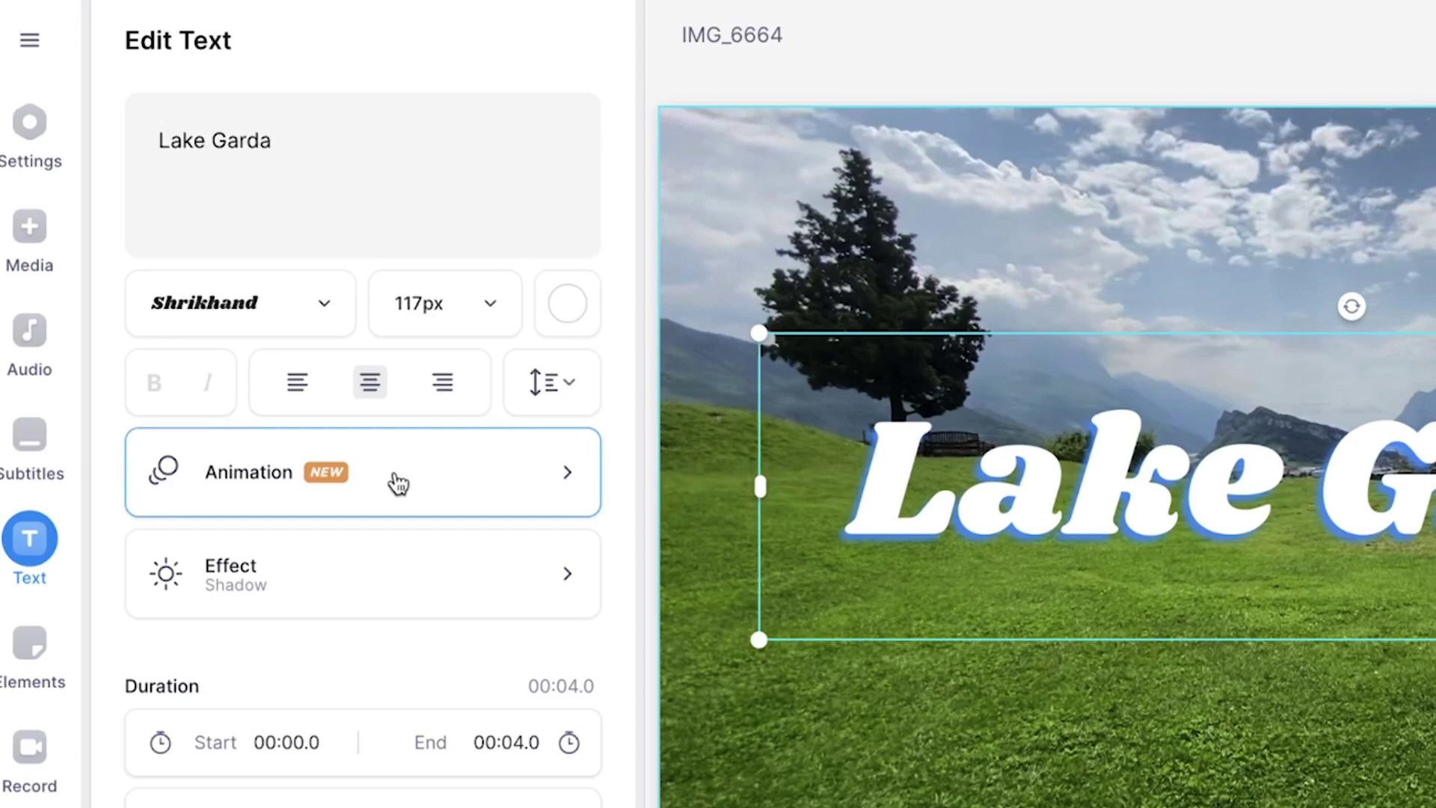
Apply the Compress animation preset to the Lake Garda title
click(399, 484)
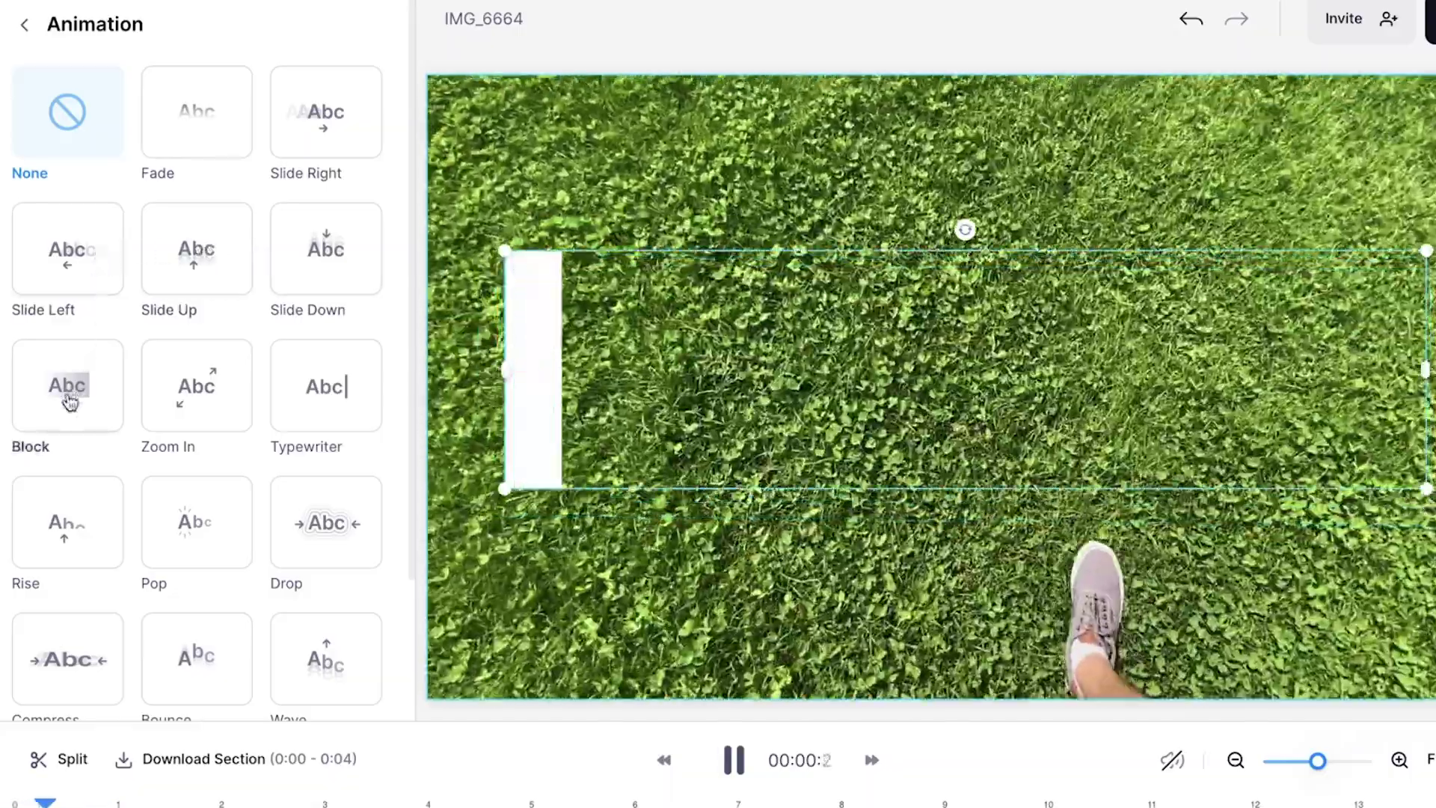
scroll(181, 414, down, 2)
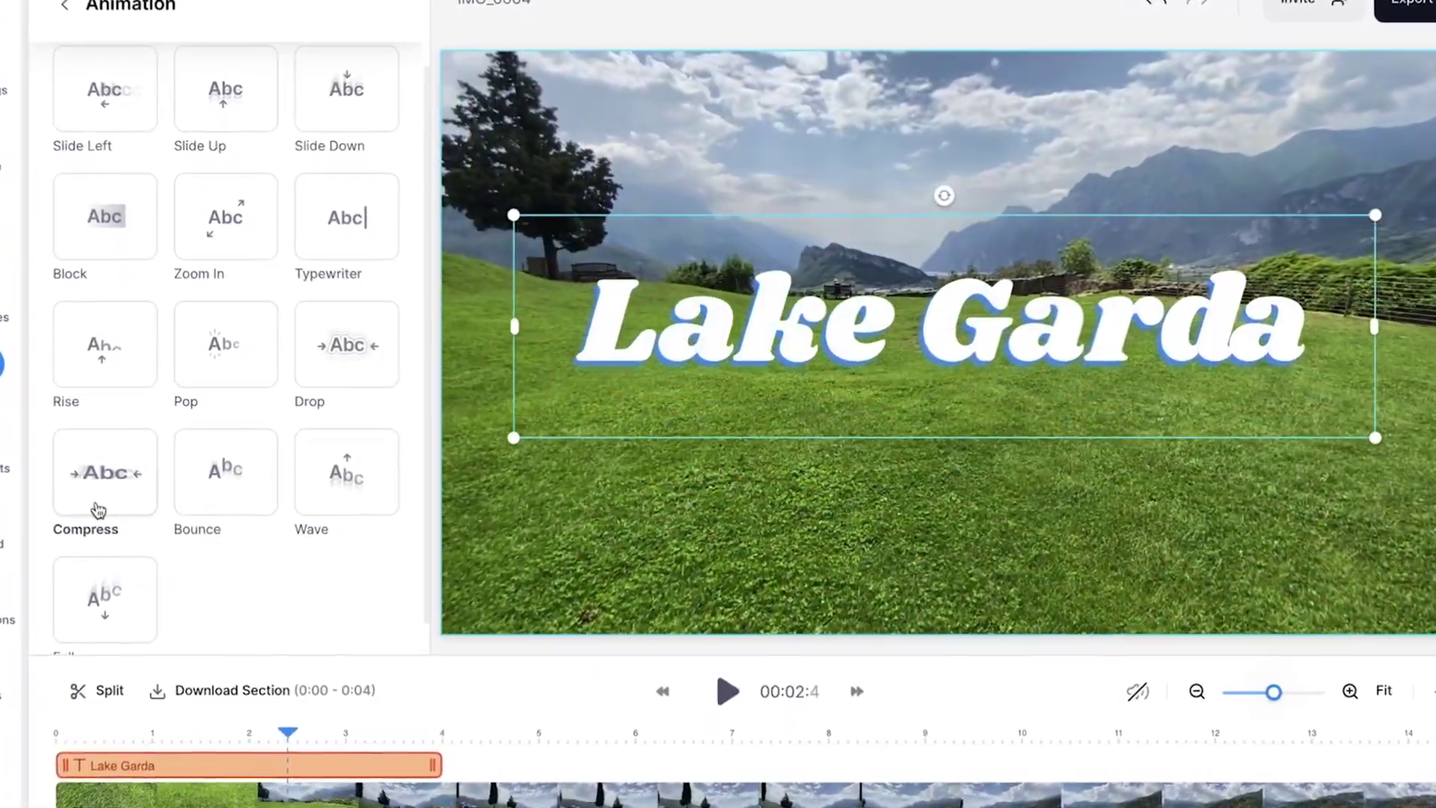
click(92, 511)
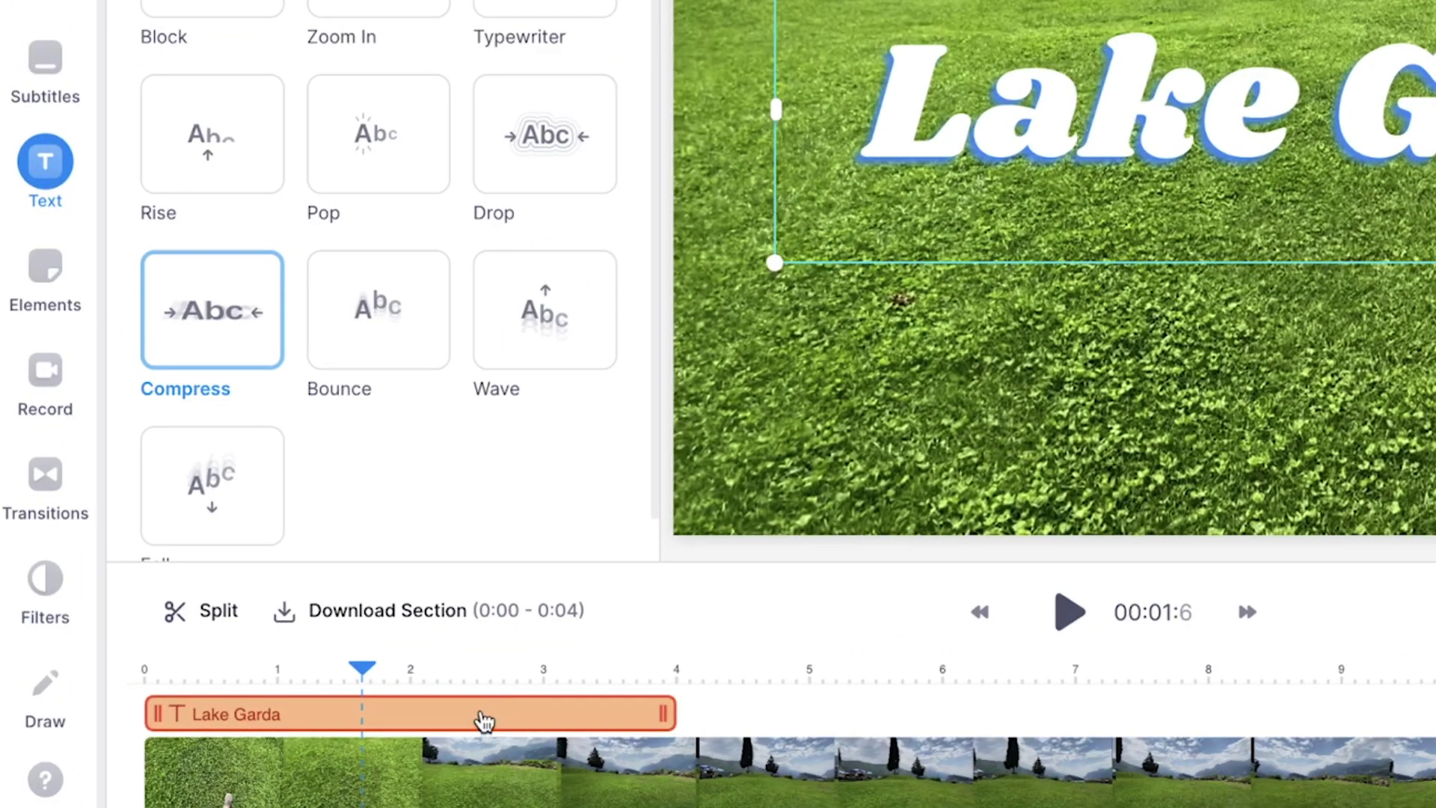
Return to the start and play the clip to preview the Lake Garda title timing
key(Home)
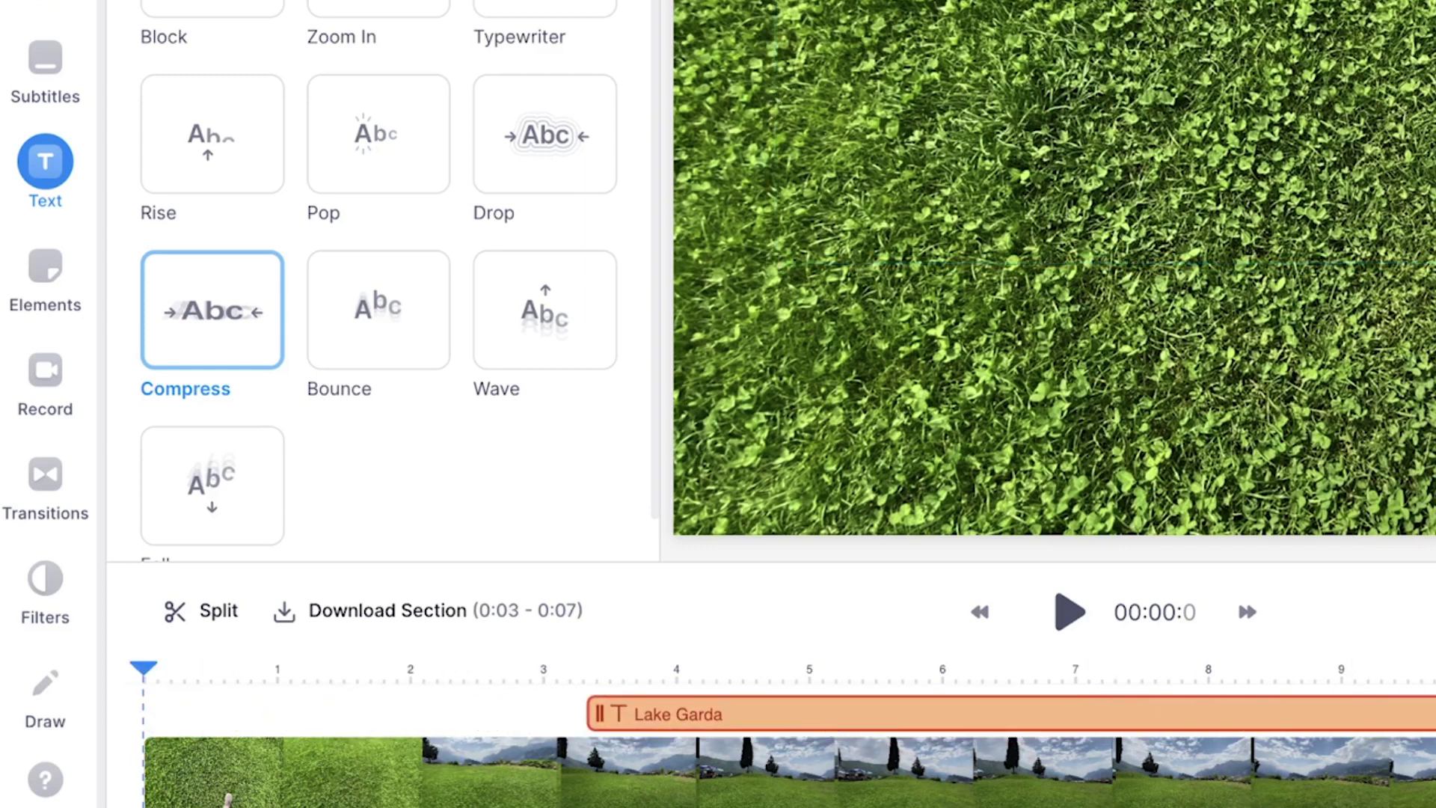
key(space)
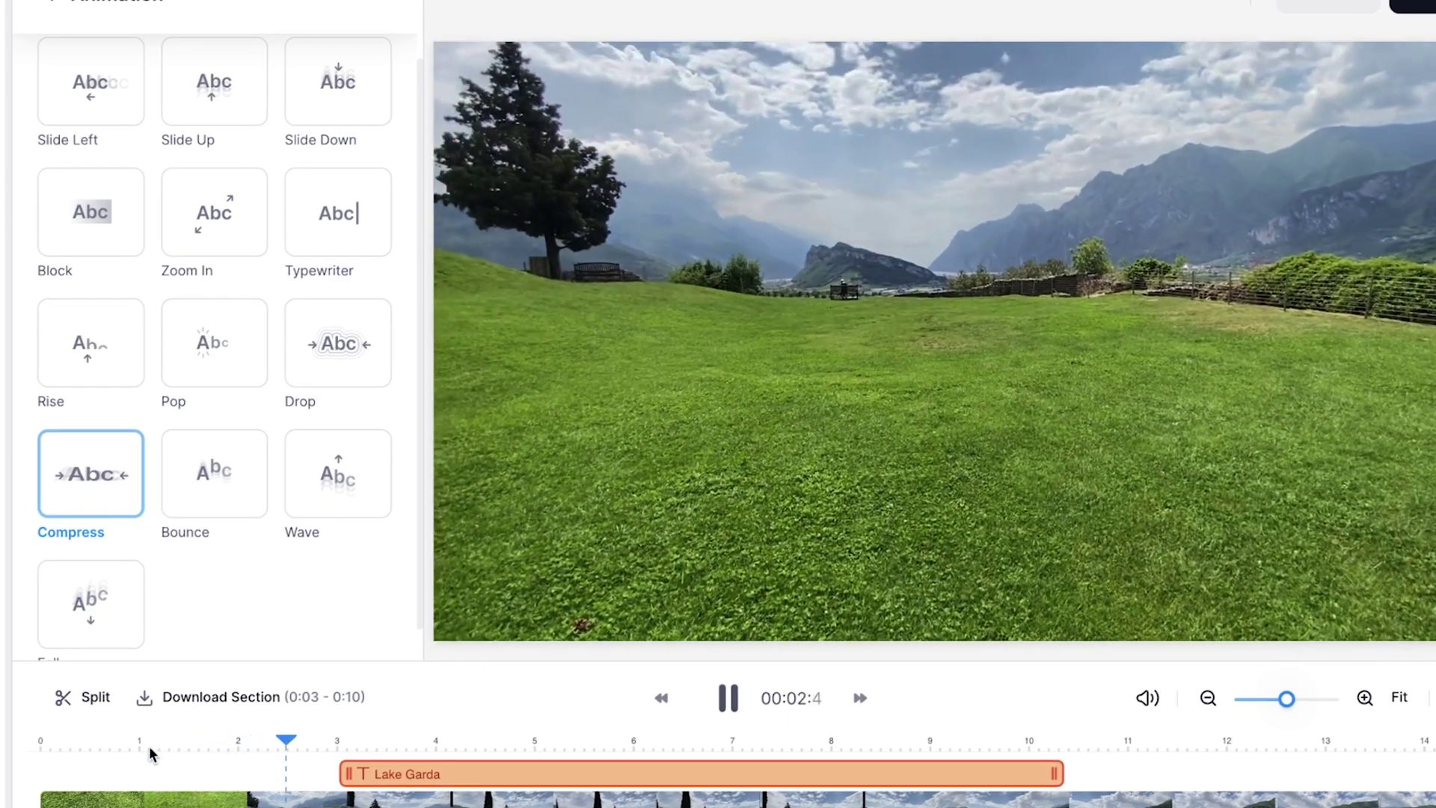
key(space)
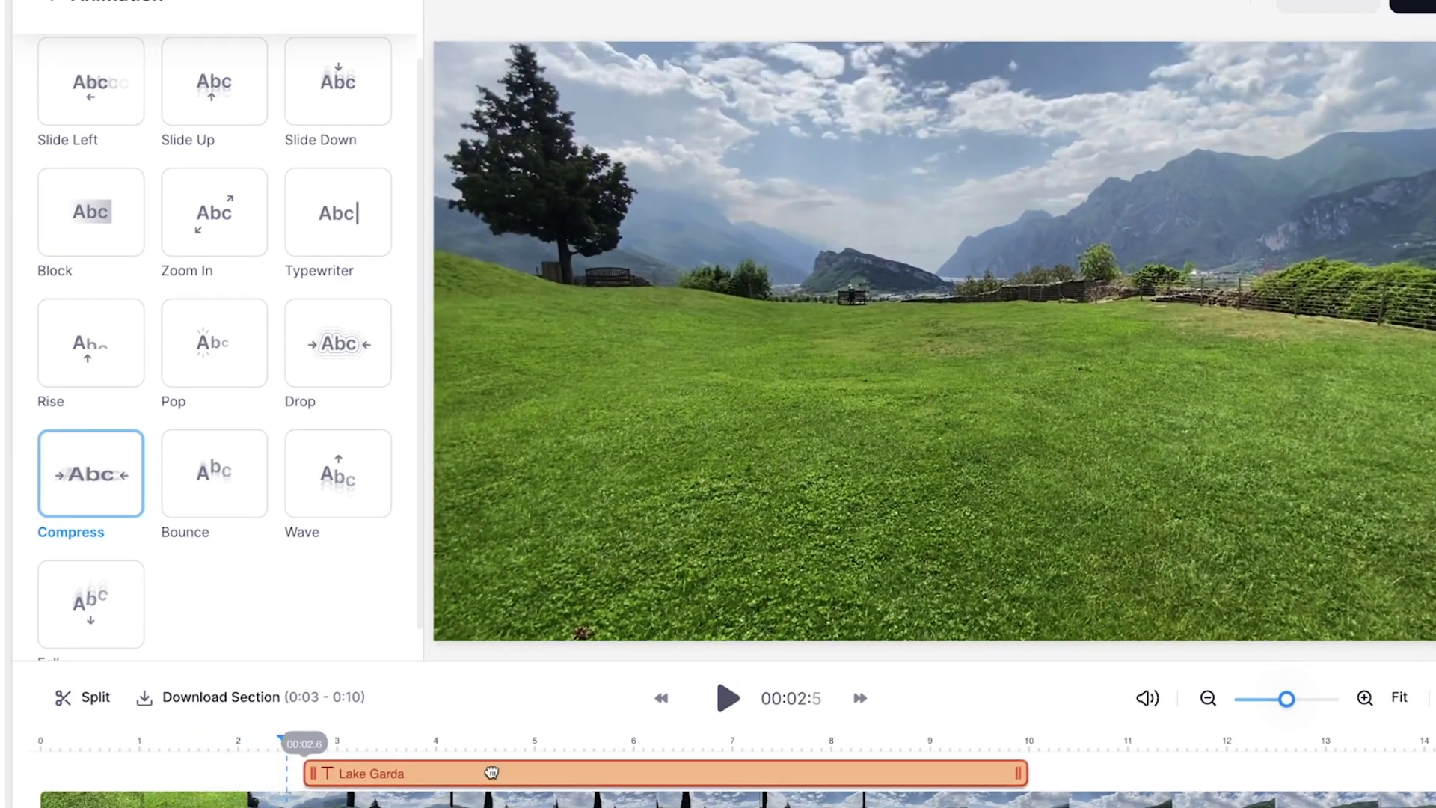
key(space)
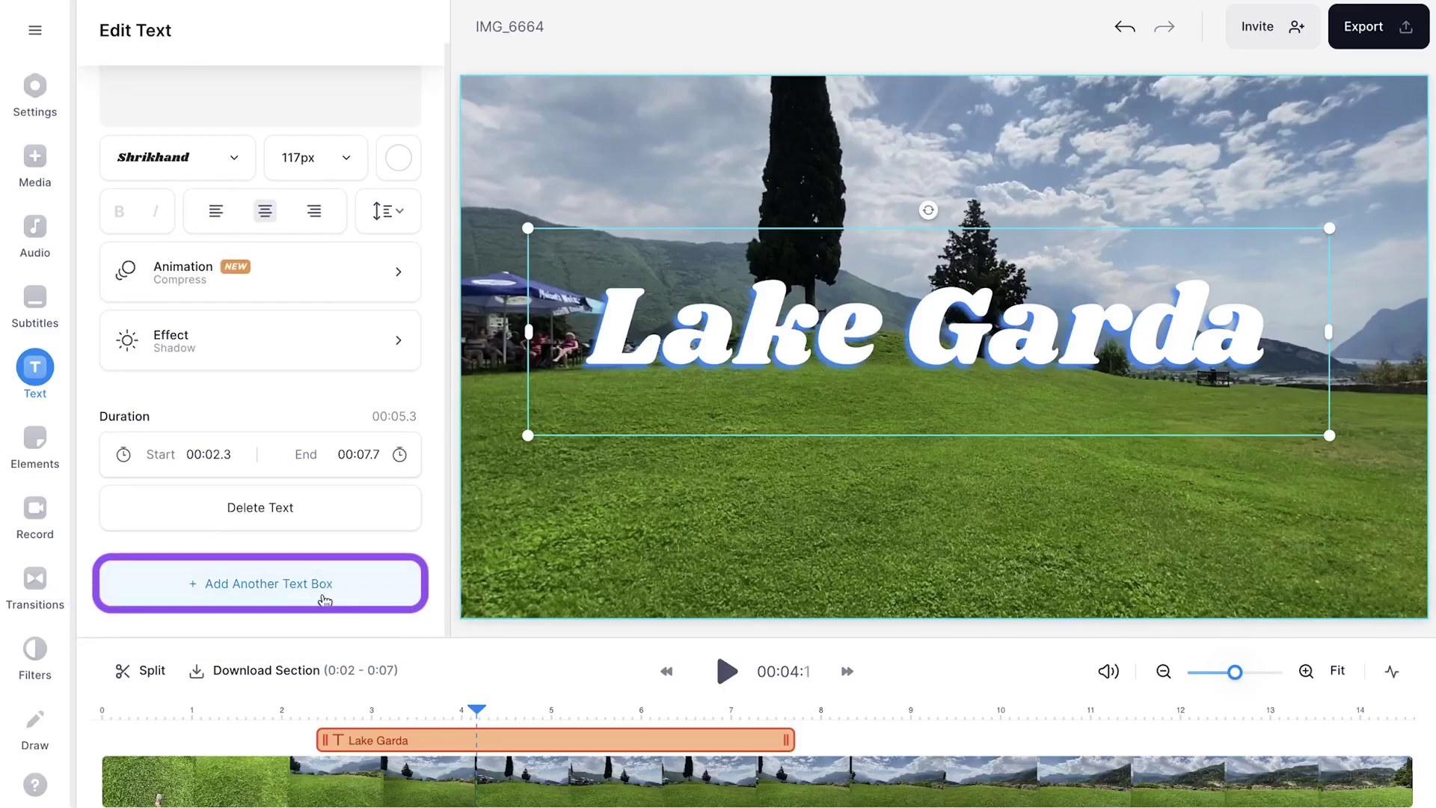
Add a Headline Title text box and place it just above Lake Garda
click(324, 600)
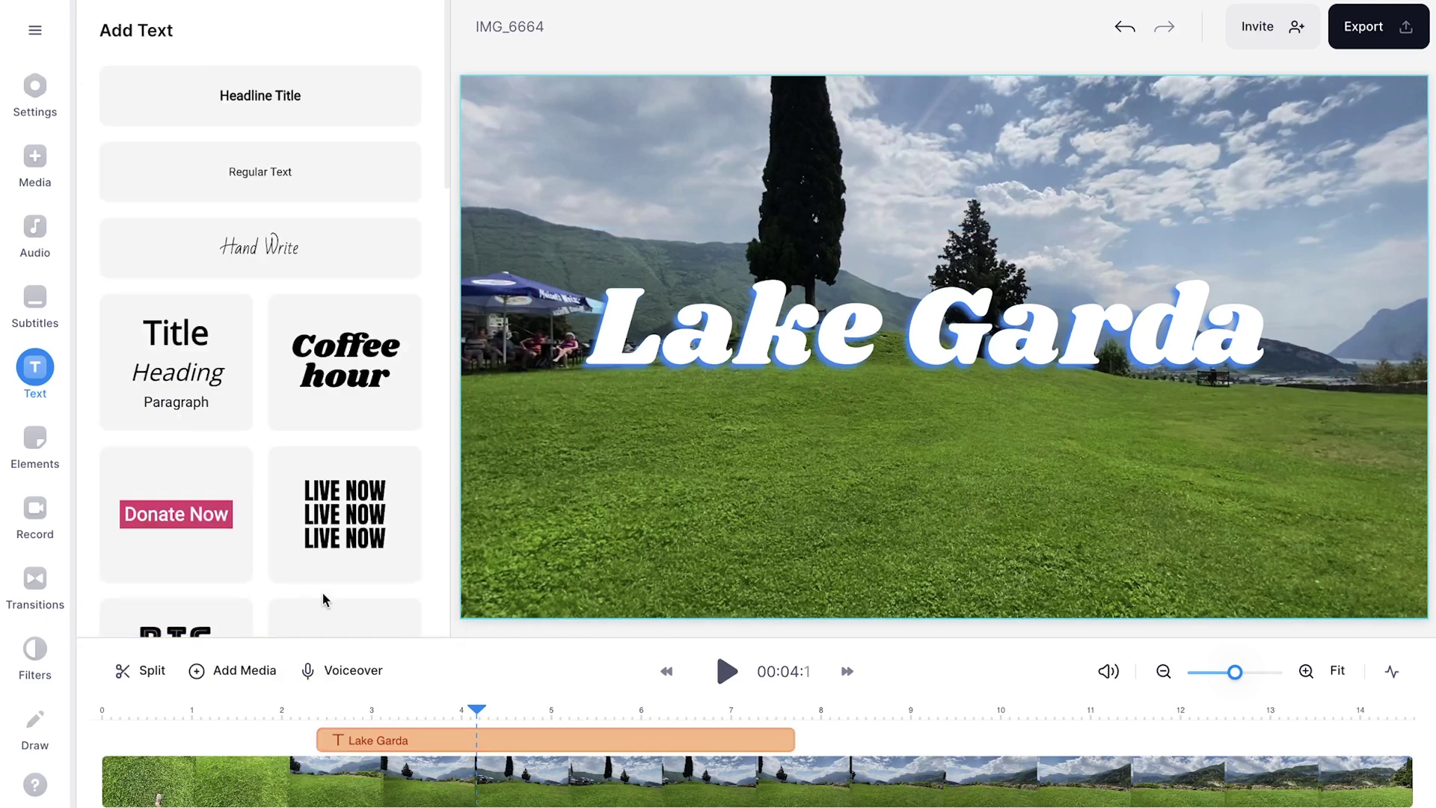
click(360, 120)
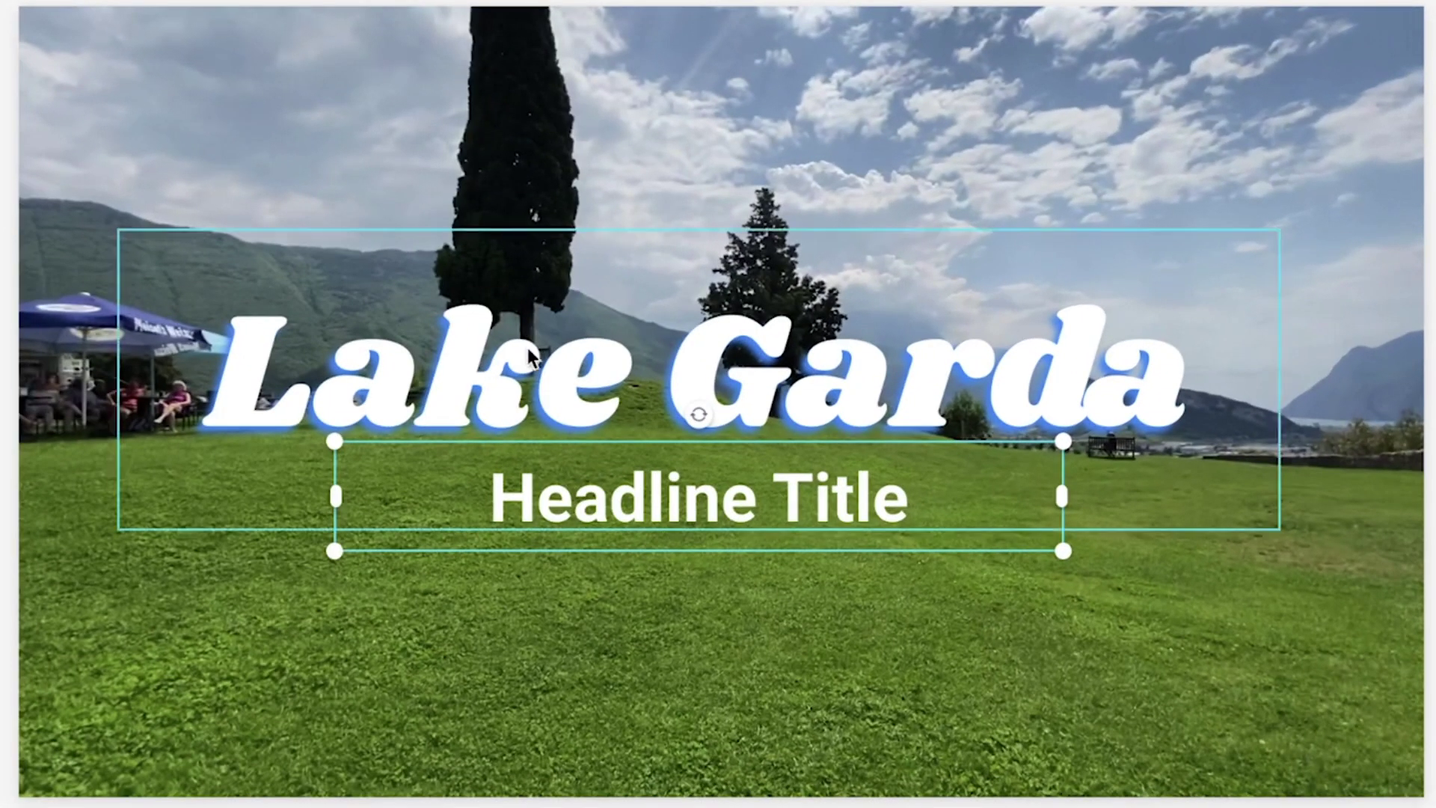
drag(681, 501, 900, 642)
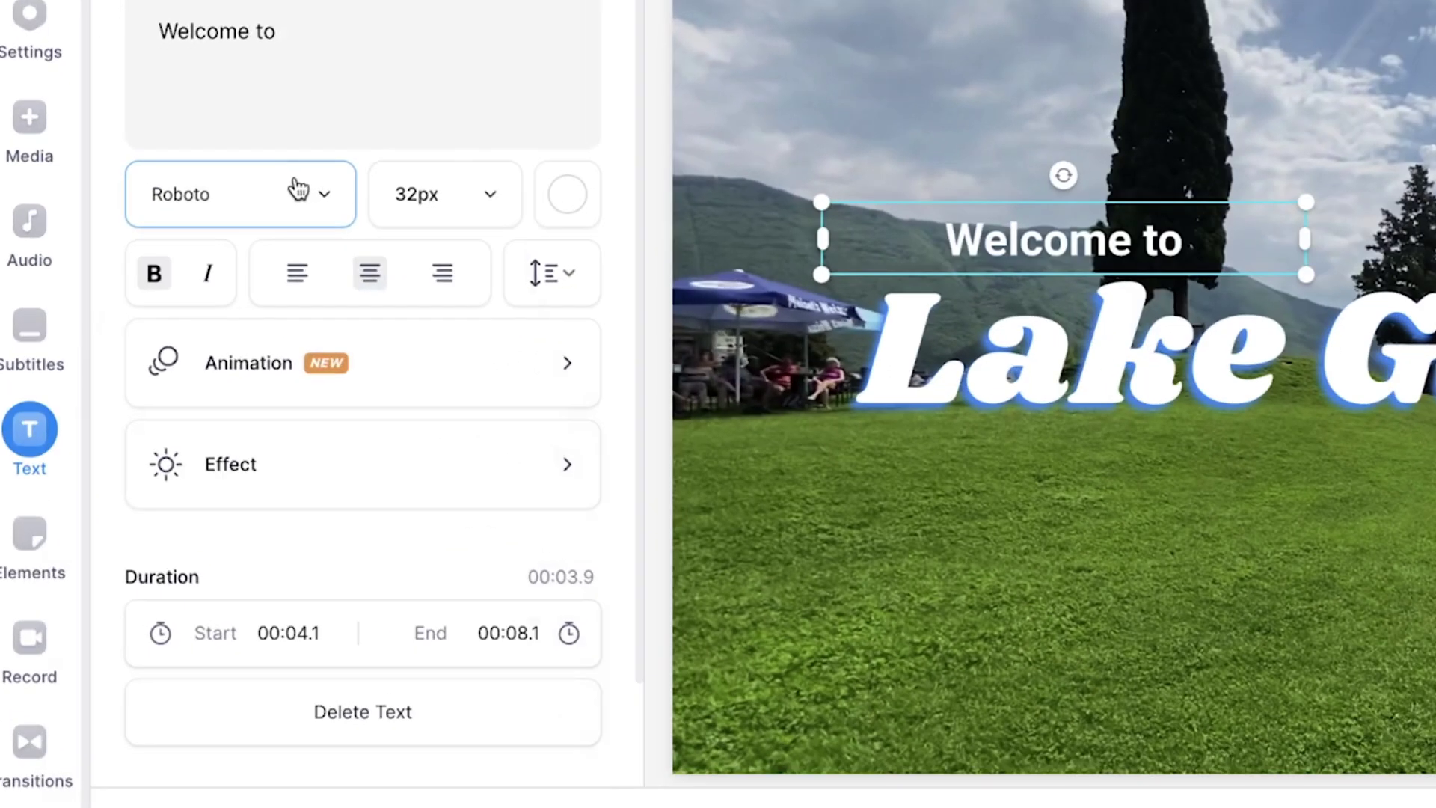
Make 'Welcome to' yellow Alex Brush script with the Slide Down animation
click(218, 204)
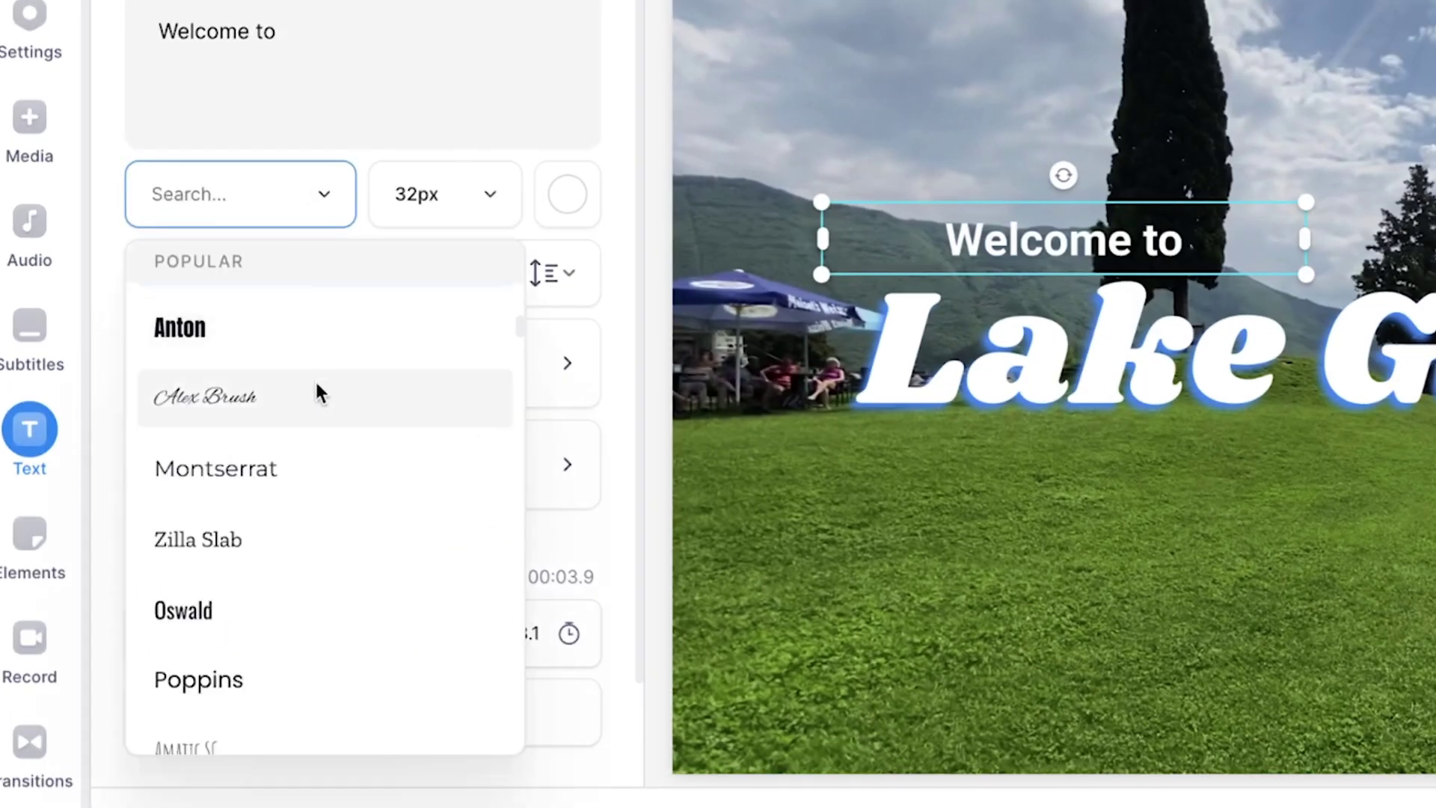
click(301, 397)
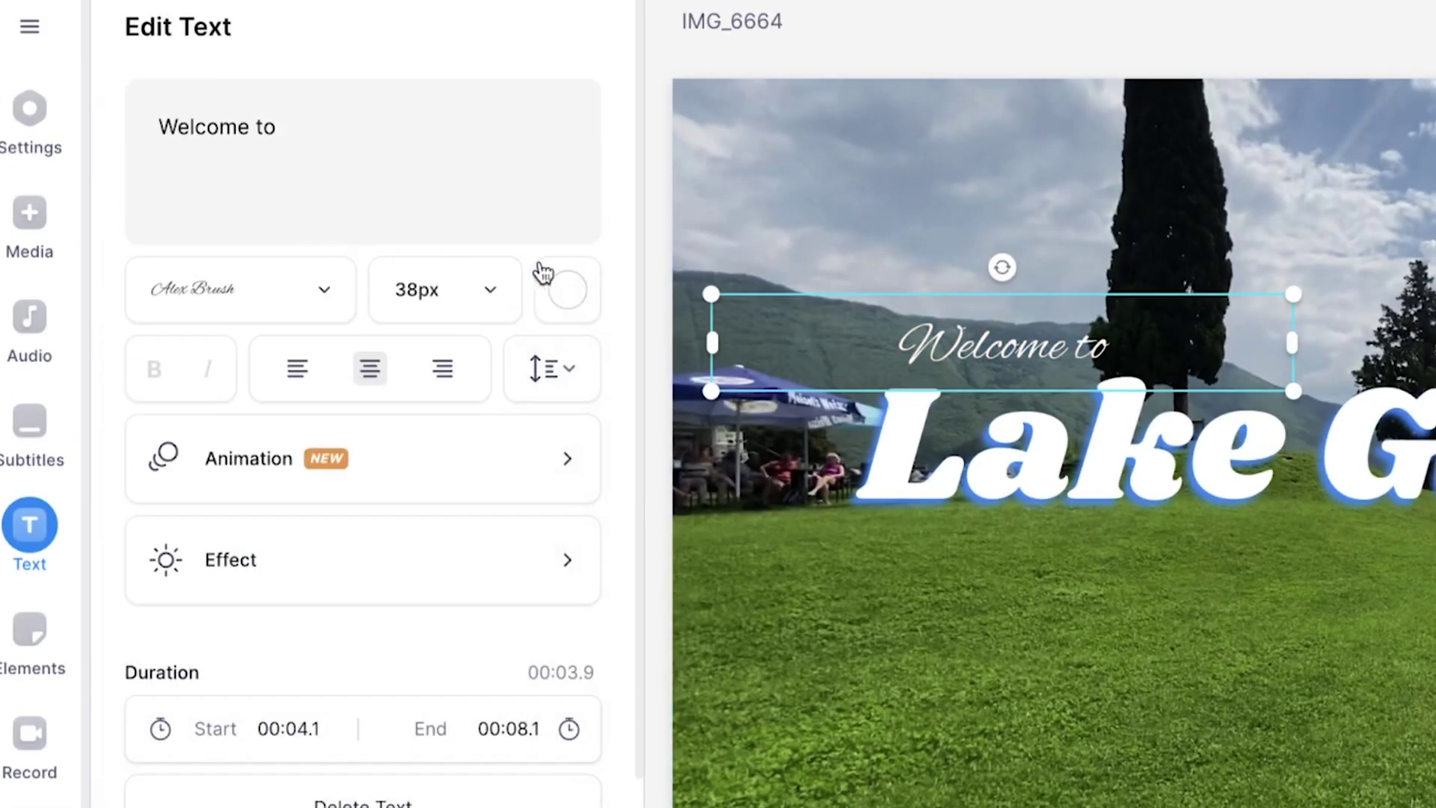
click(537, 306)
click(261, 534)
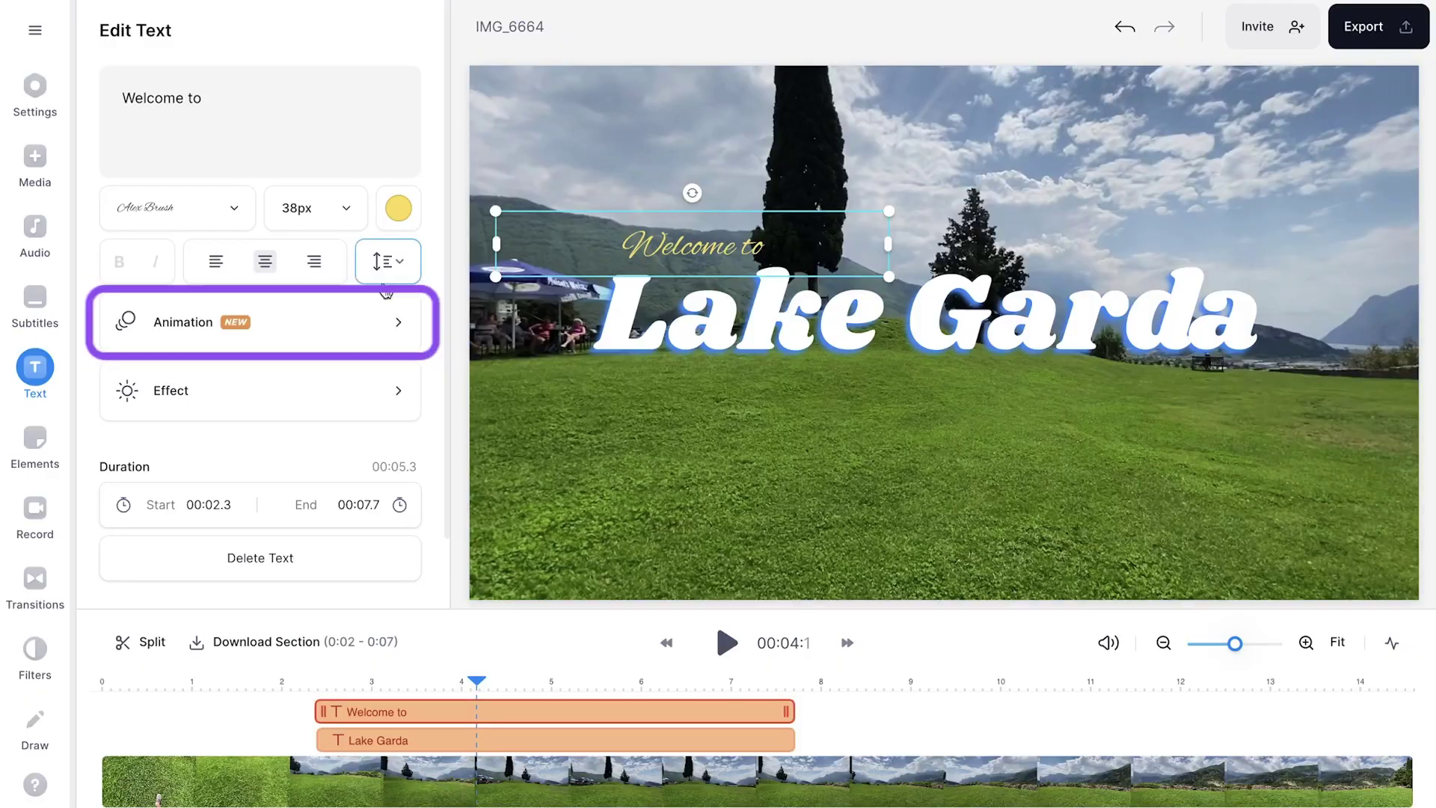
click(386, 293)
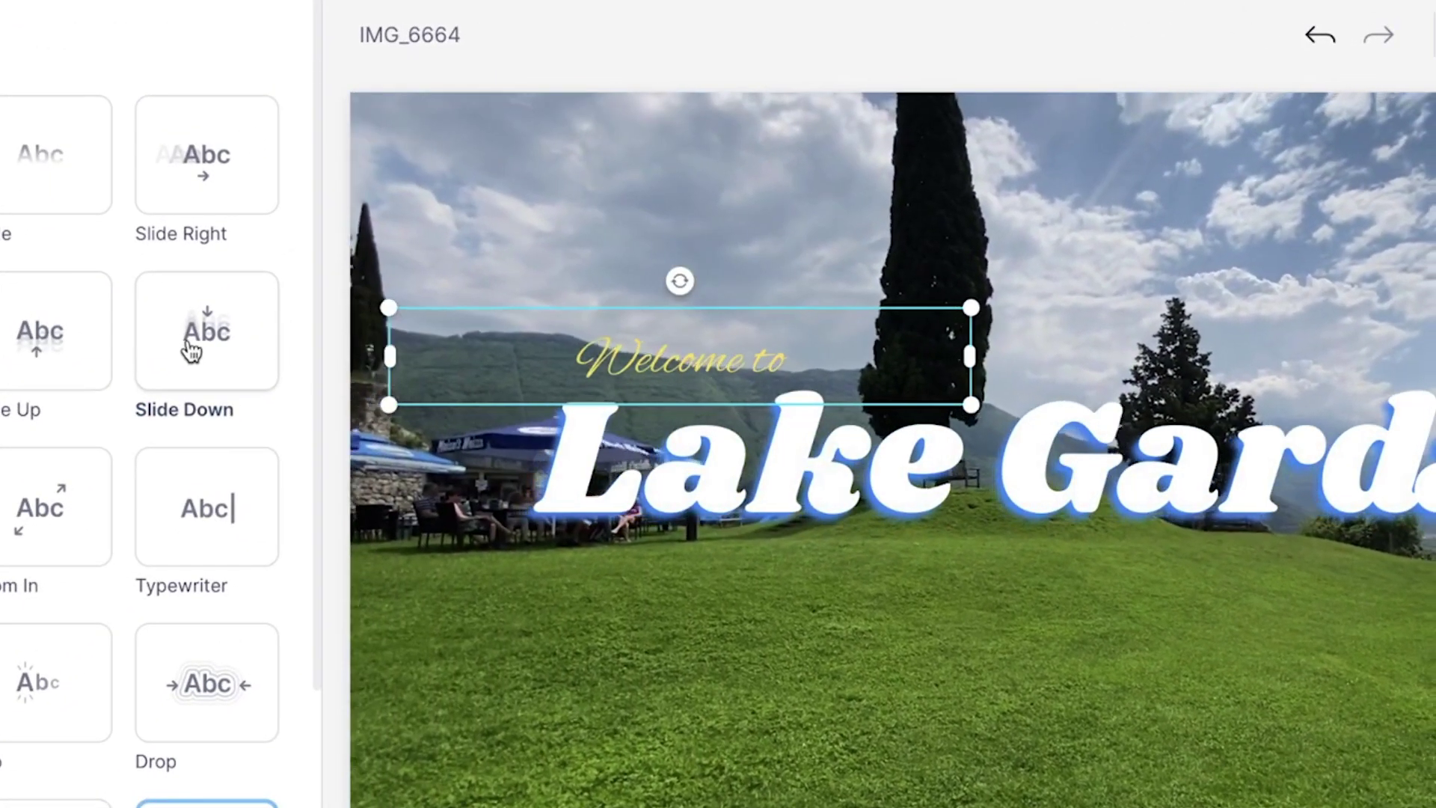
click(190, 350)
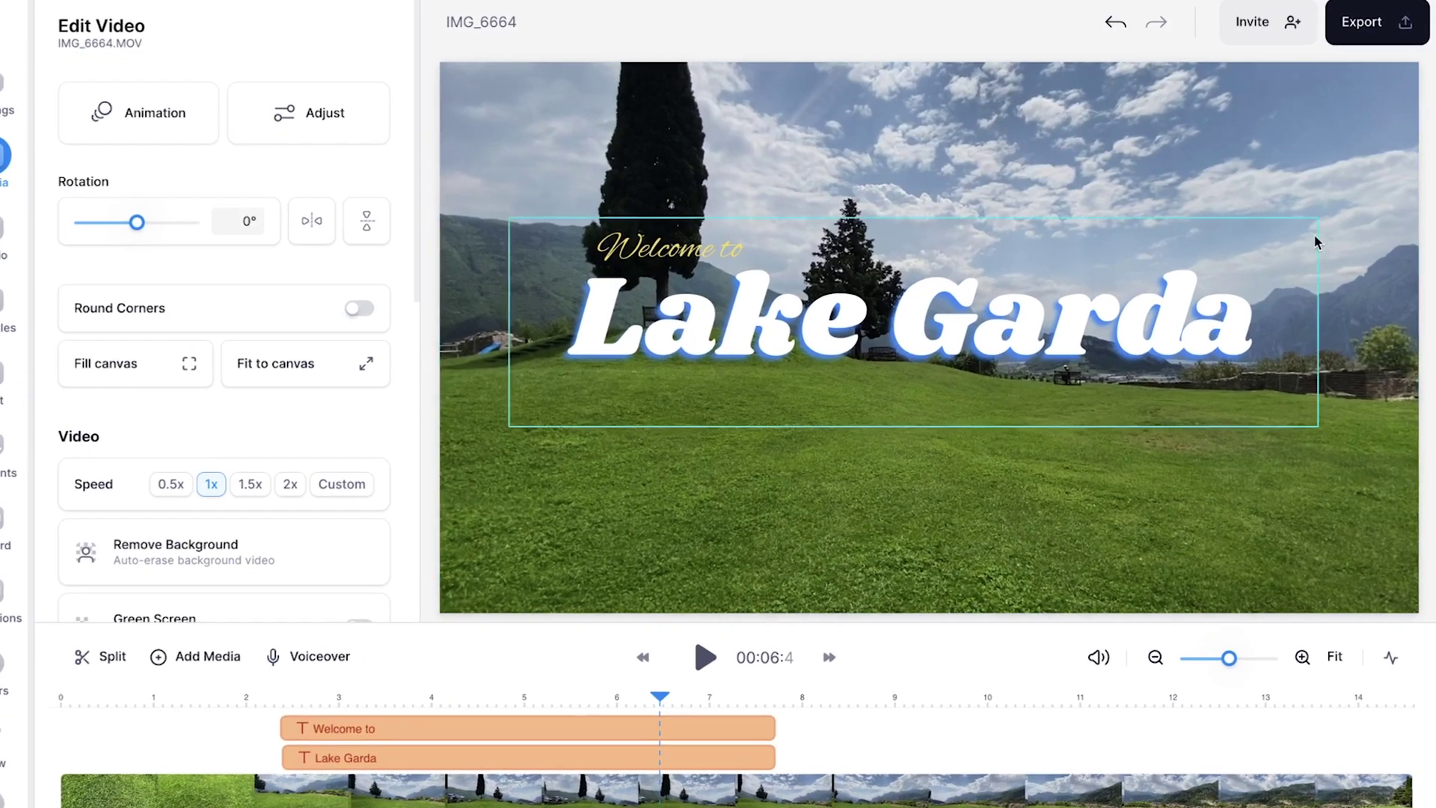
Select both title layers, scale them down together, and shift the group lower into position
drag(1341, 125, 434, 535)
drag(306, 582, 281, 620)
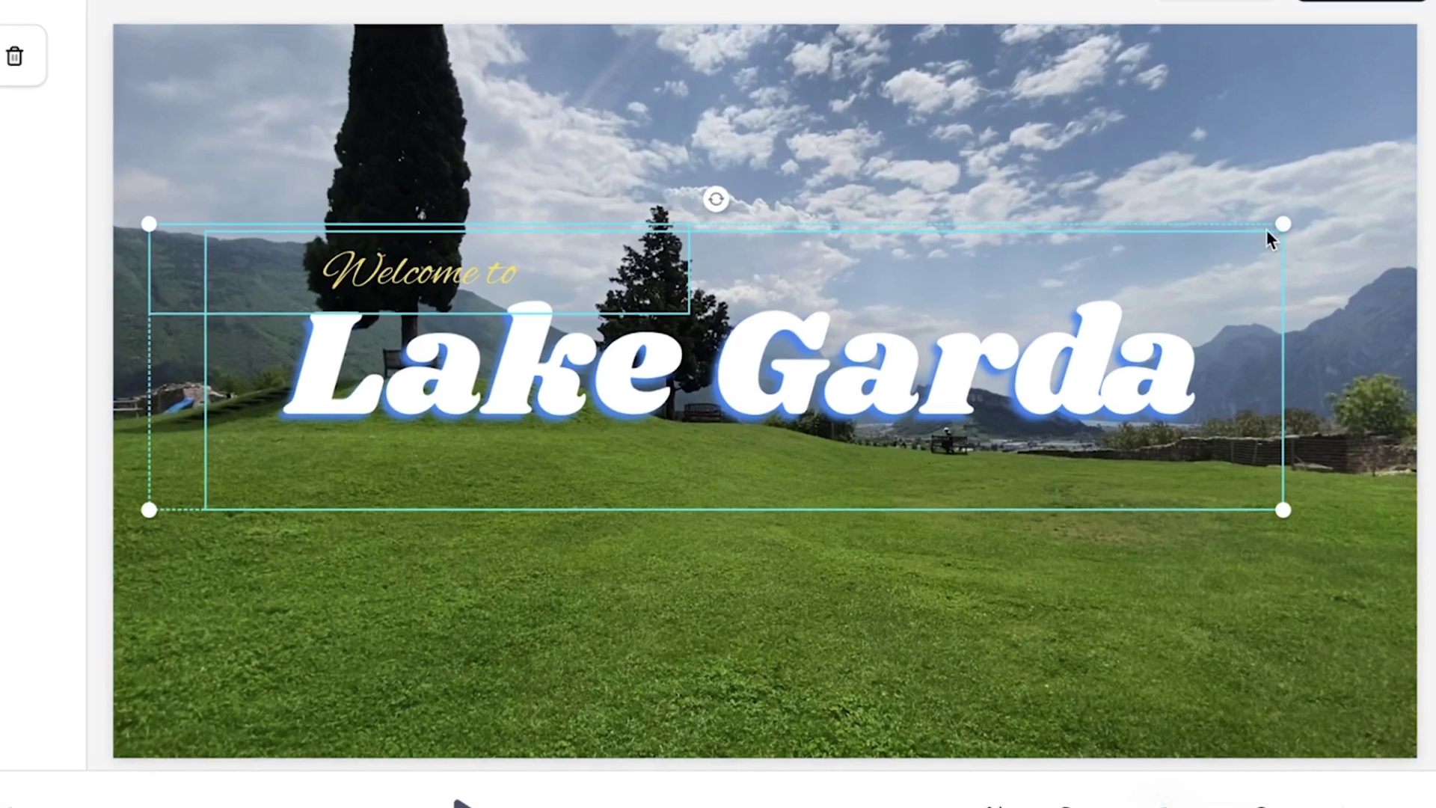
drag(1284, 222, 1058, 338)
drag(620, 467, 644, 499)
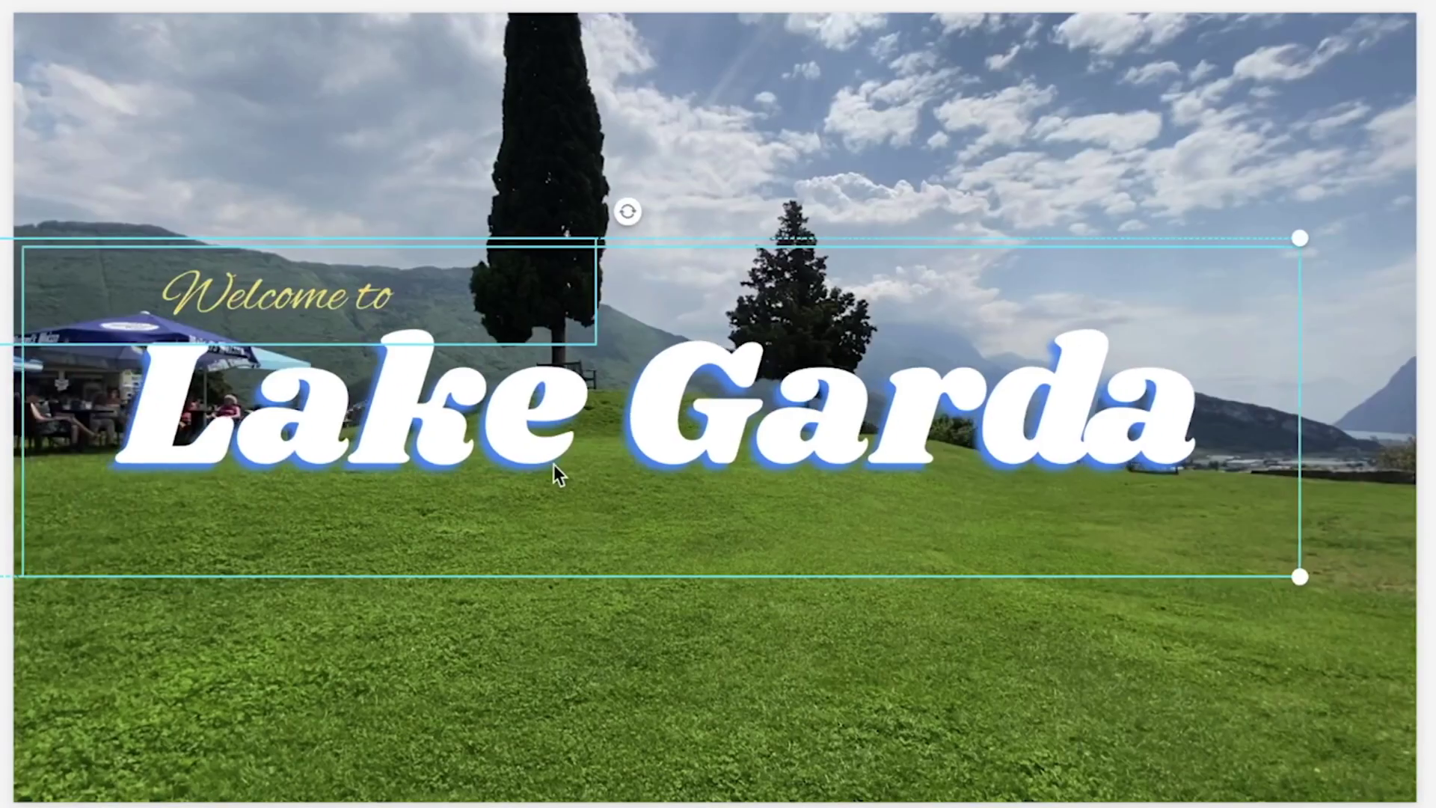
drag(553, 468, 609, 465)
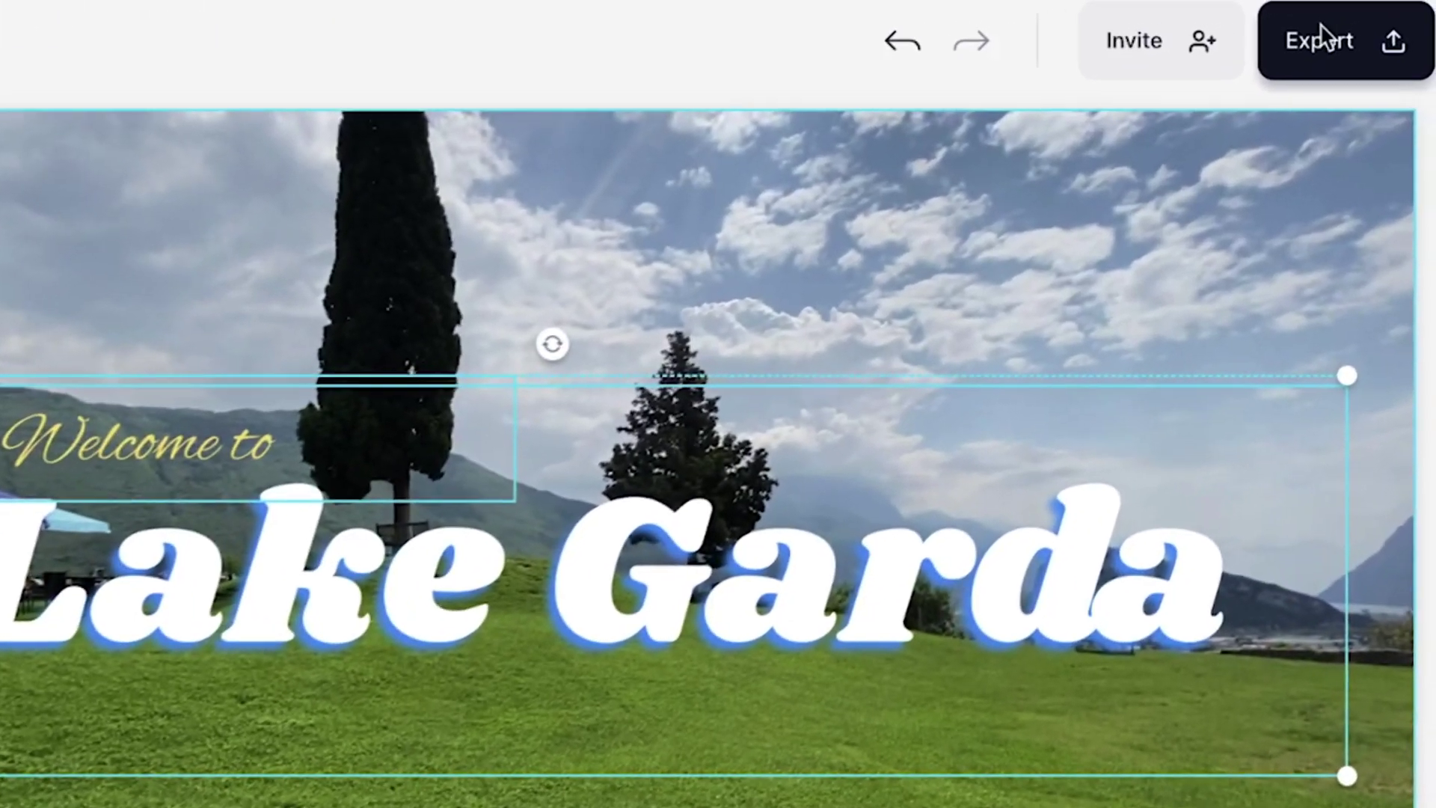
Export the video with Quality set to HD
click(1367, 25)
click(995, 786)
scroll(994, 426, down, 3)
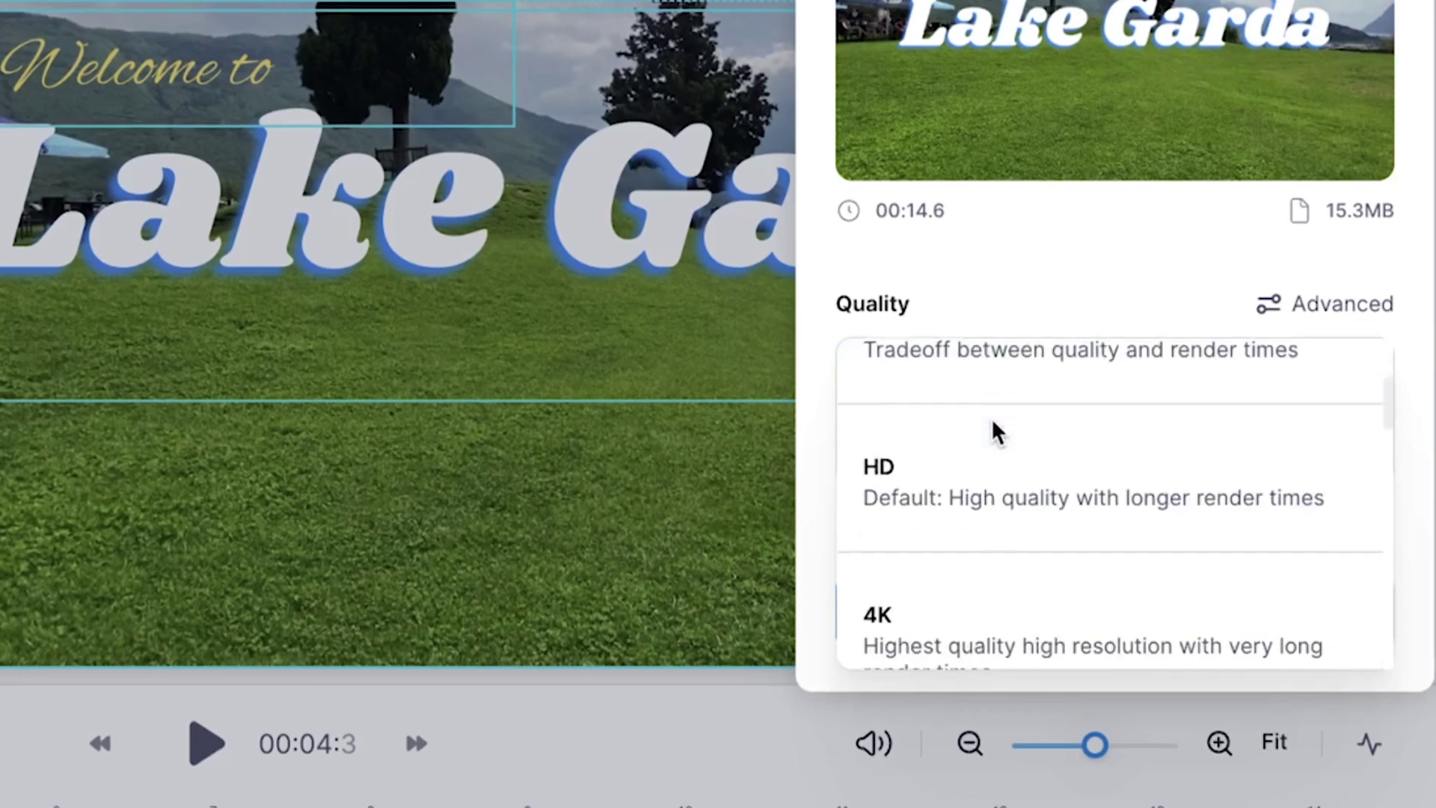
click(973, 458)
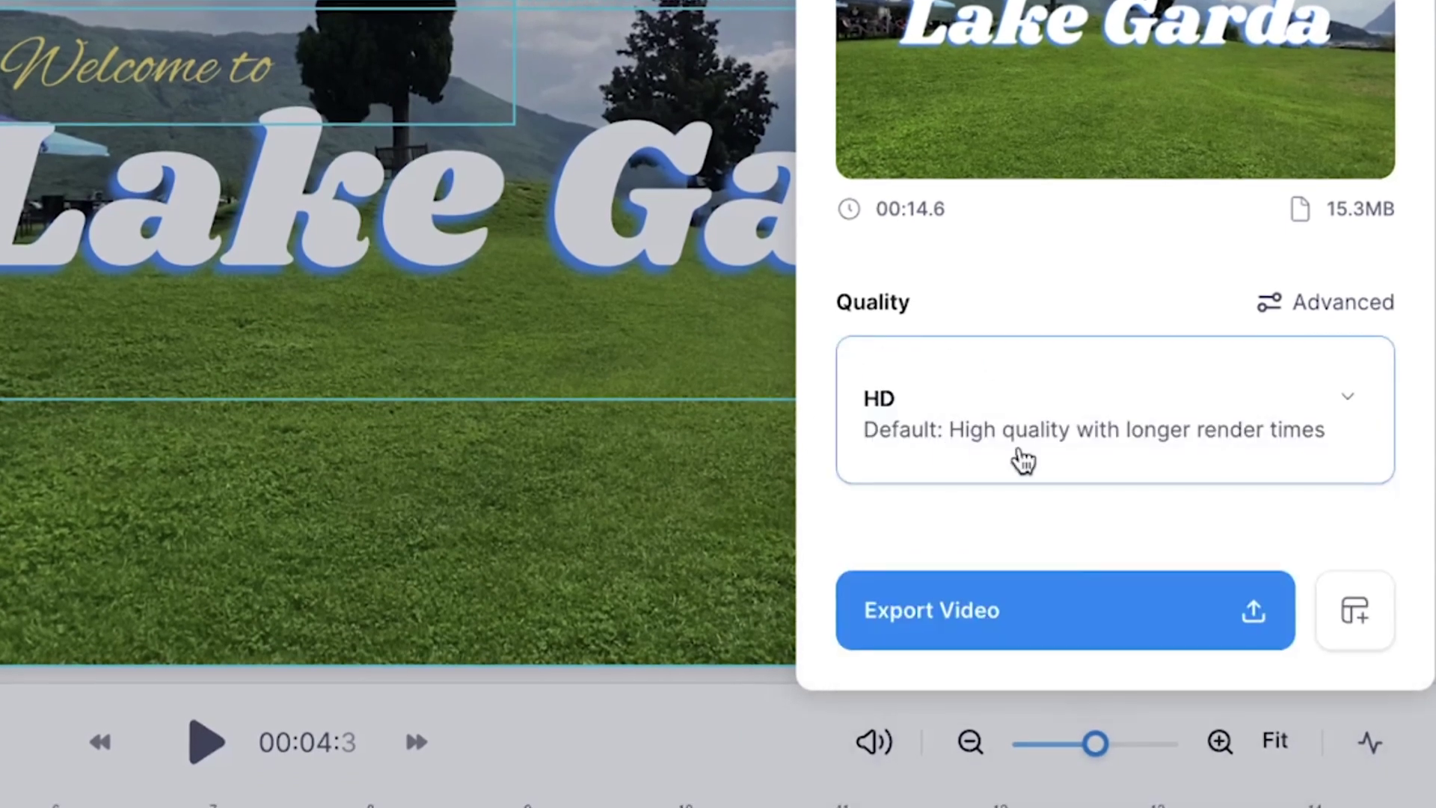
click(1028, 612)
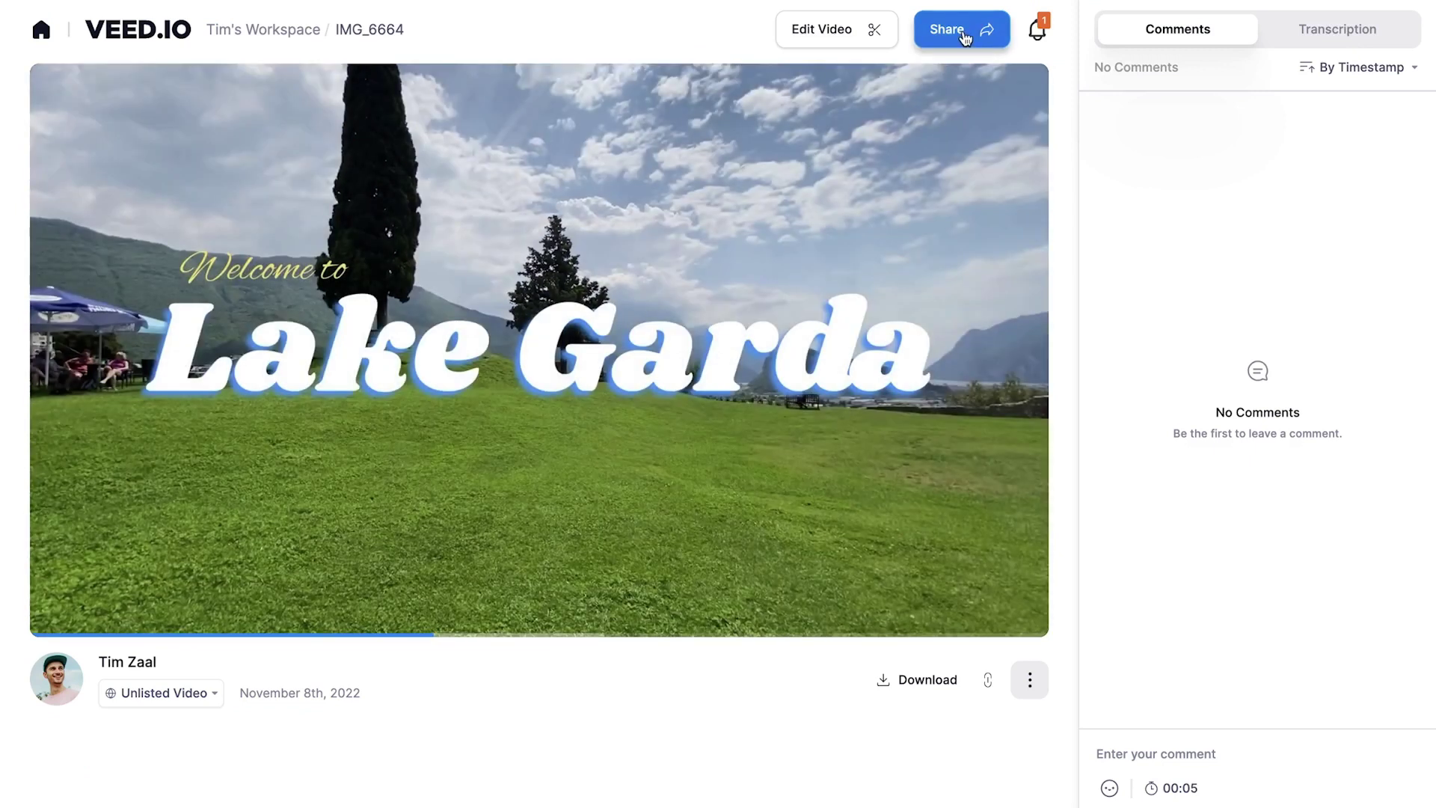
Download the exported video as the MP4 file IMG_6664.mp4
click(963, 33)
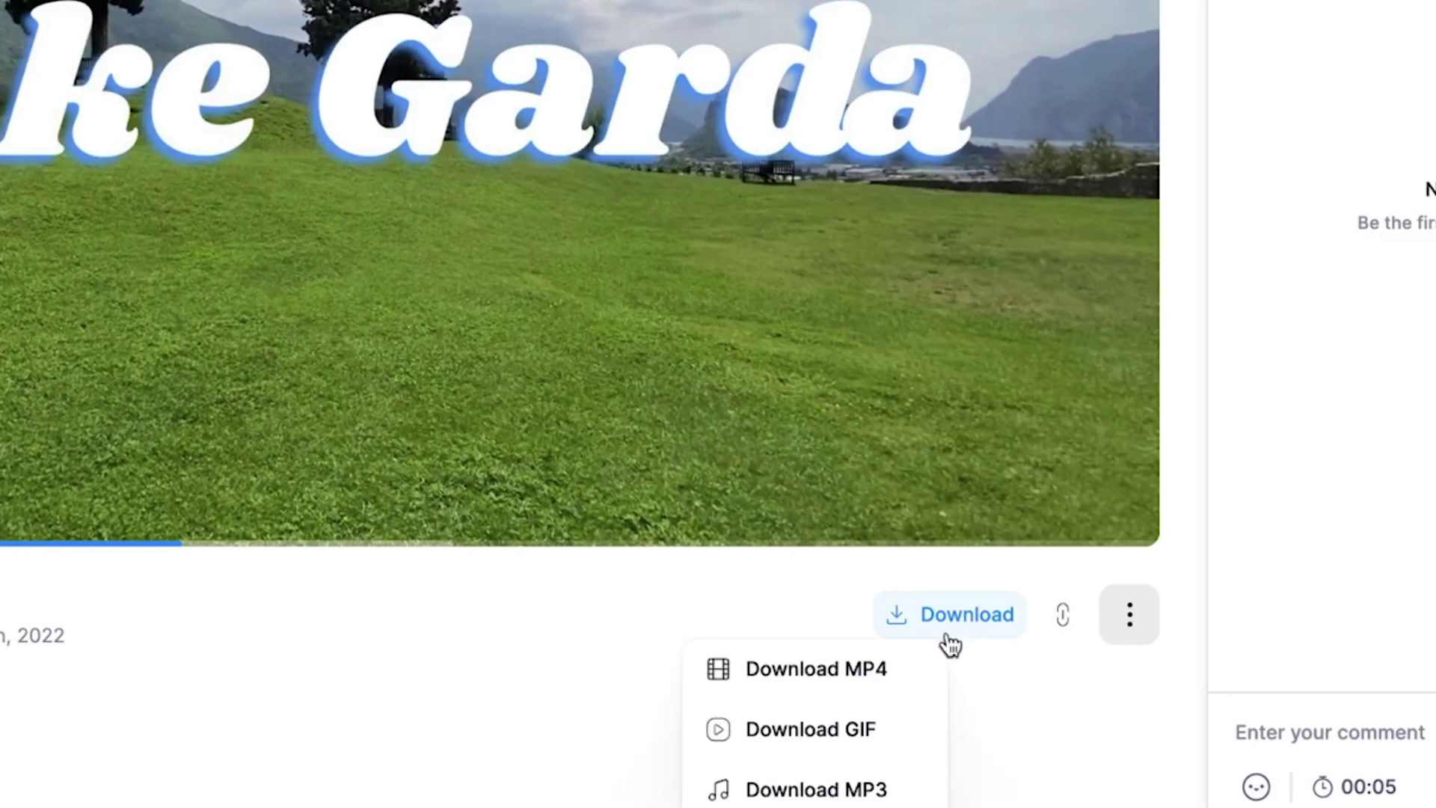
click(917, 677)
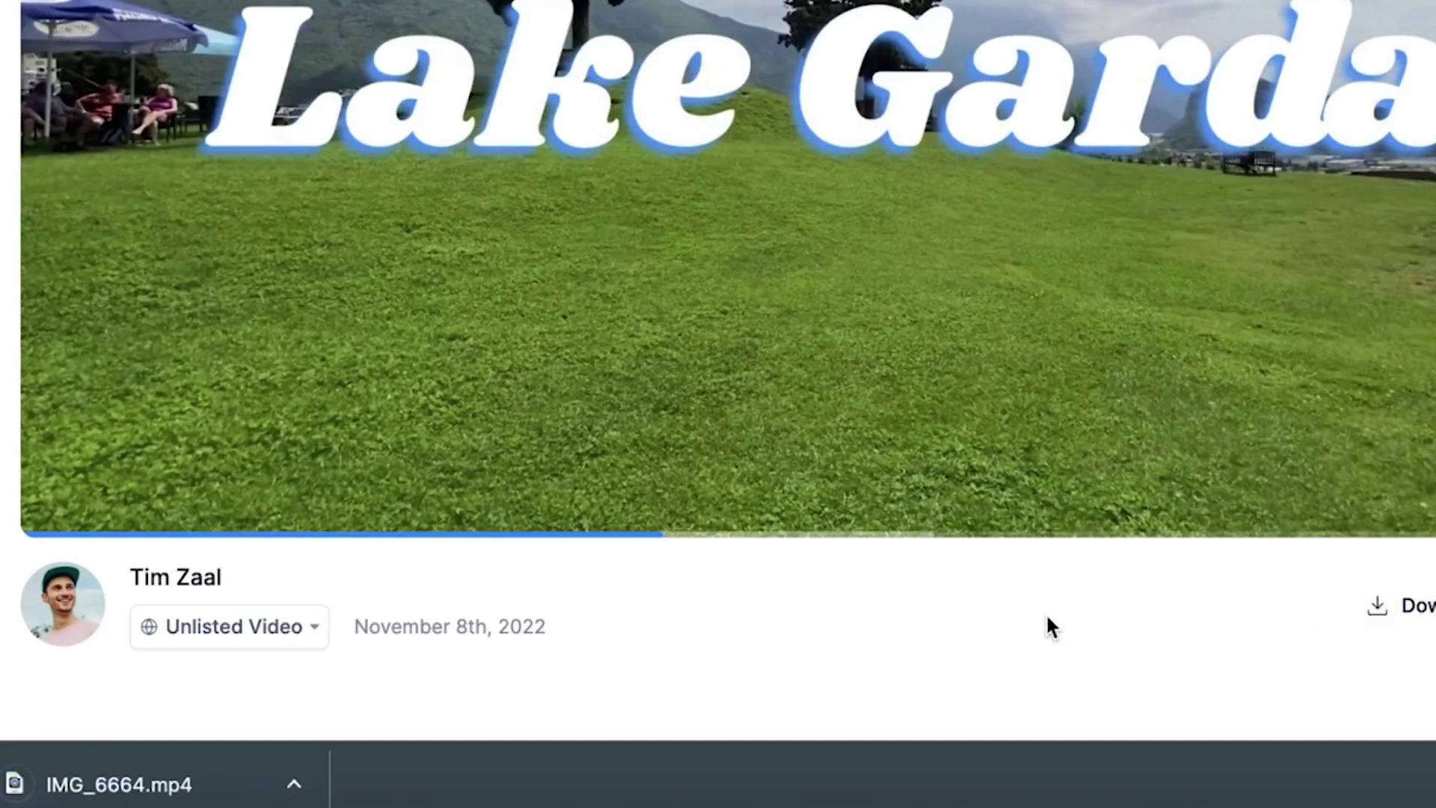